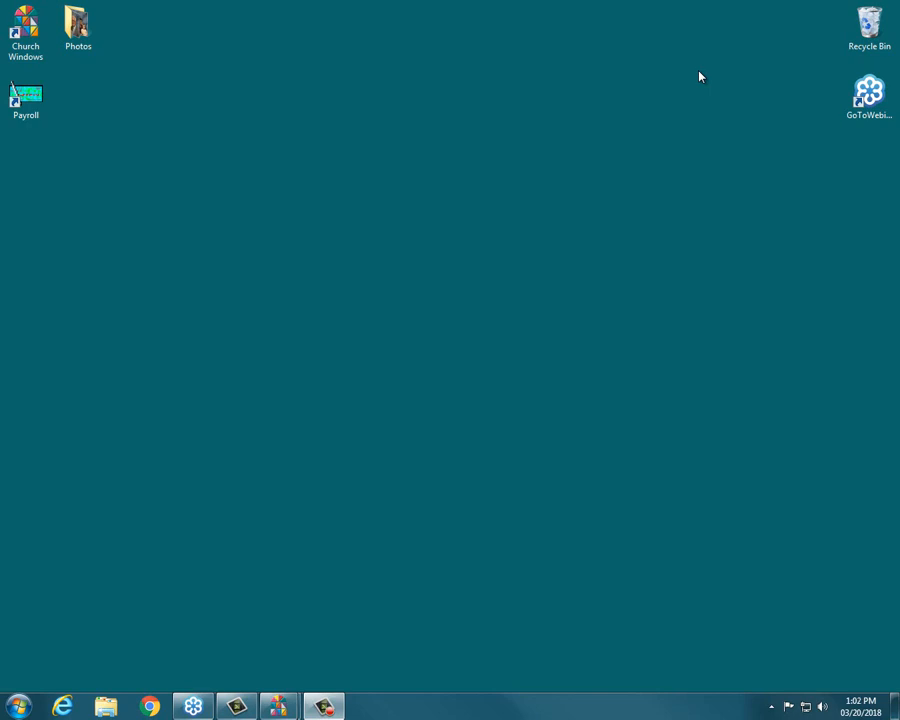
# - Switch to the Church Windows Membership module and reopen its People records from the module's home screen
pyautogui.moveTo(280, 706)
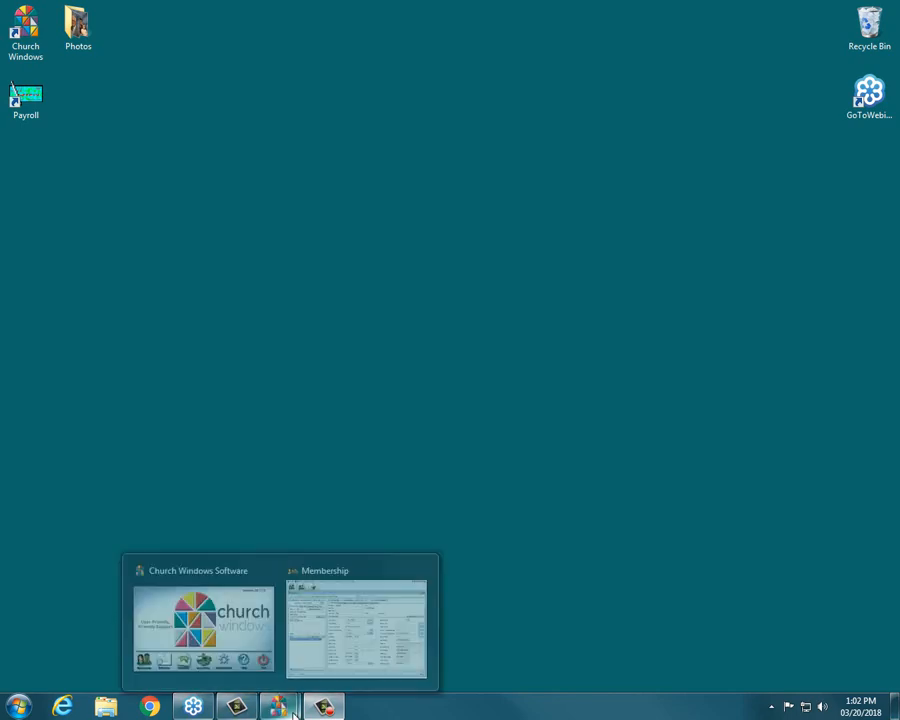
pyautogui.click(305, 641)
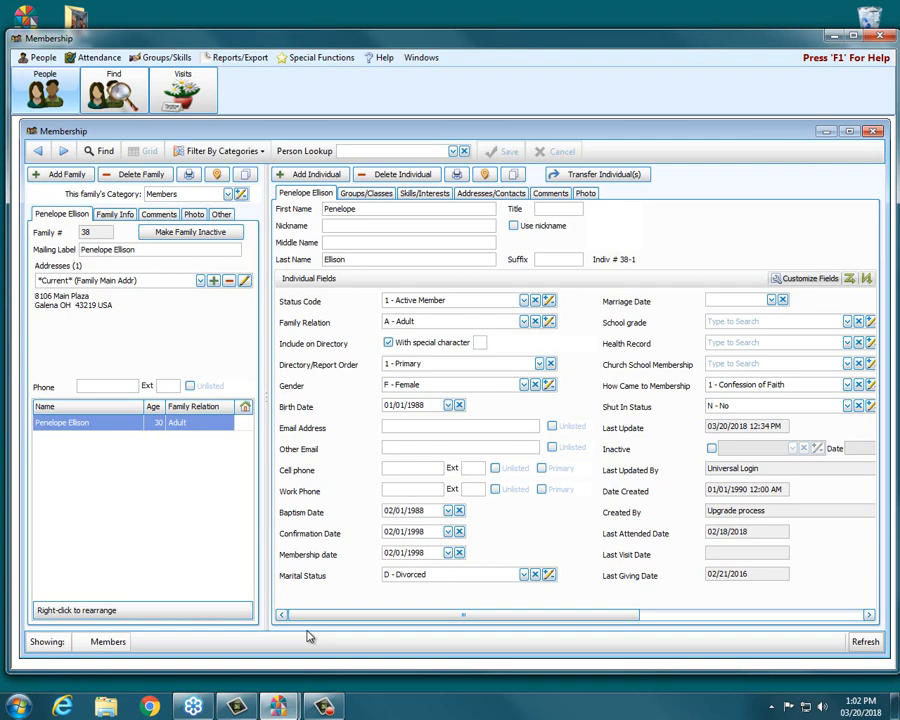
pyautogui.click(874, 131)
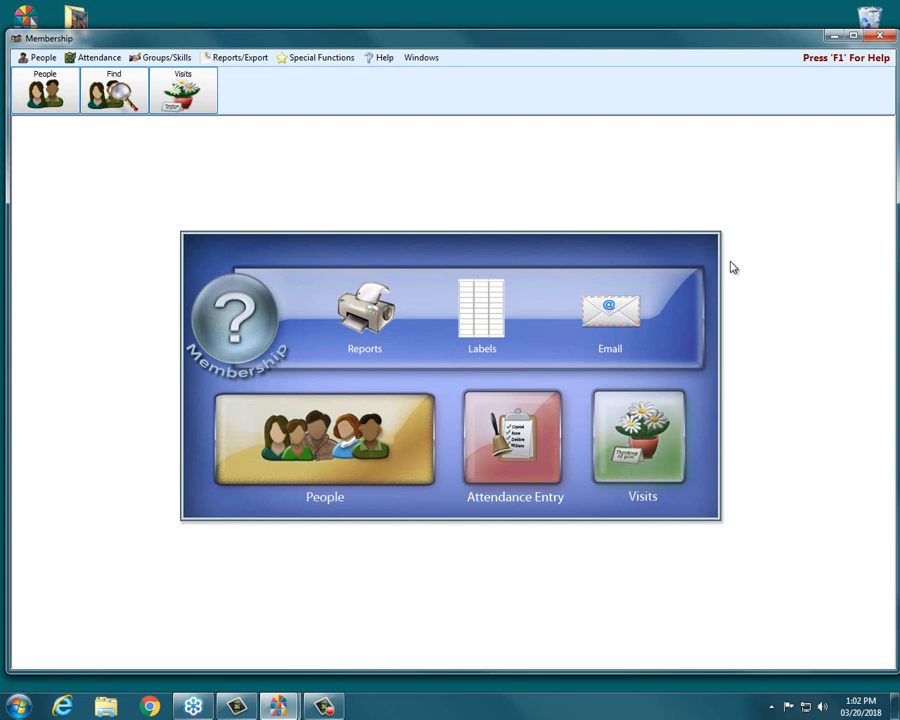
pyautogui.click(357, 423)
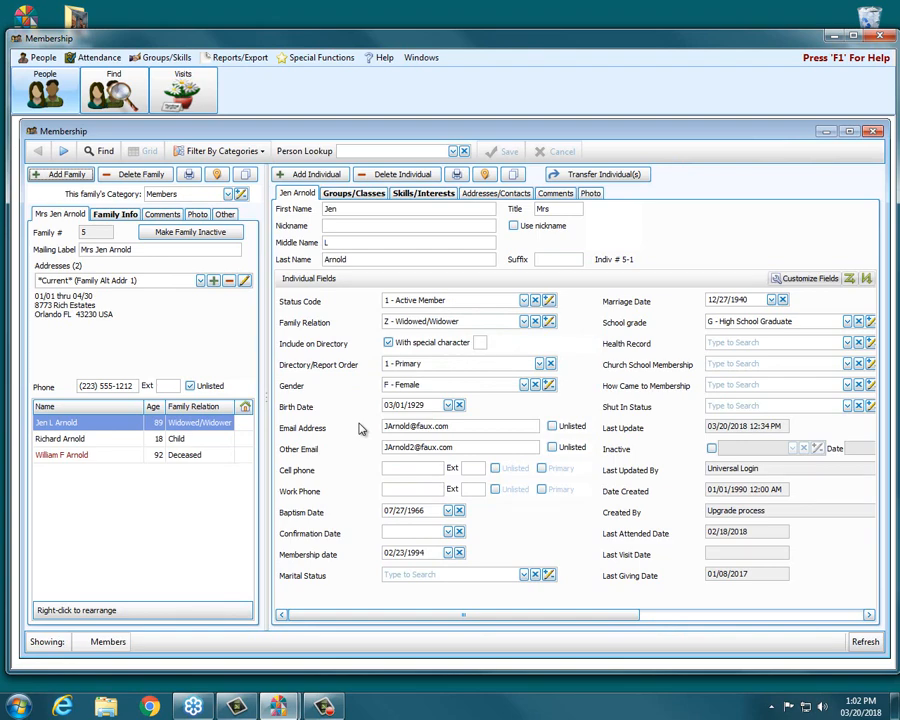
# - Look up the divorced mother by surname and open her individual record, the last of the matching people
pyautogui.click(402, 147)
pyautogui.write('elli')
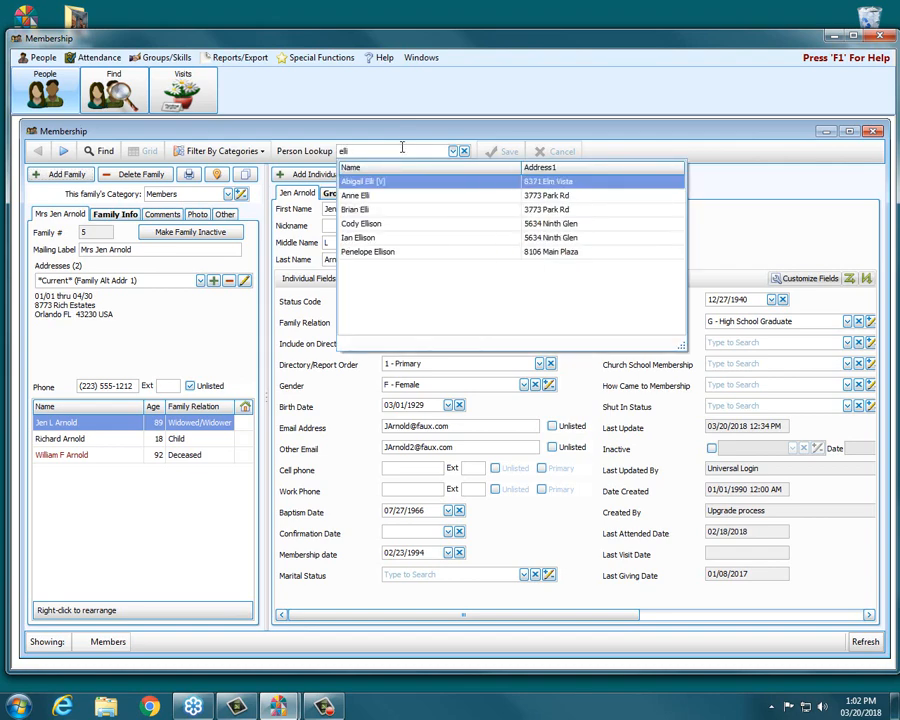
pyautogui.press('Down')
pyautogui.press('Down')
pyautogui.press('Down')
pyautogui.press('Down')
pyautogui.press('Down')
pyautogui.press('Down')
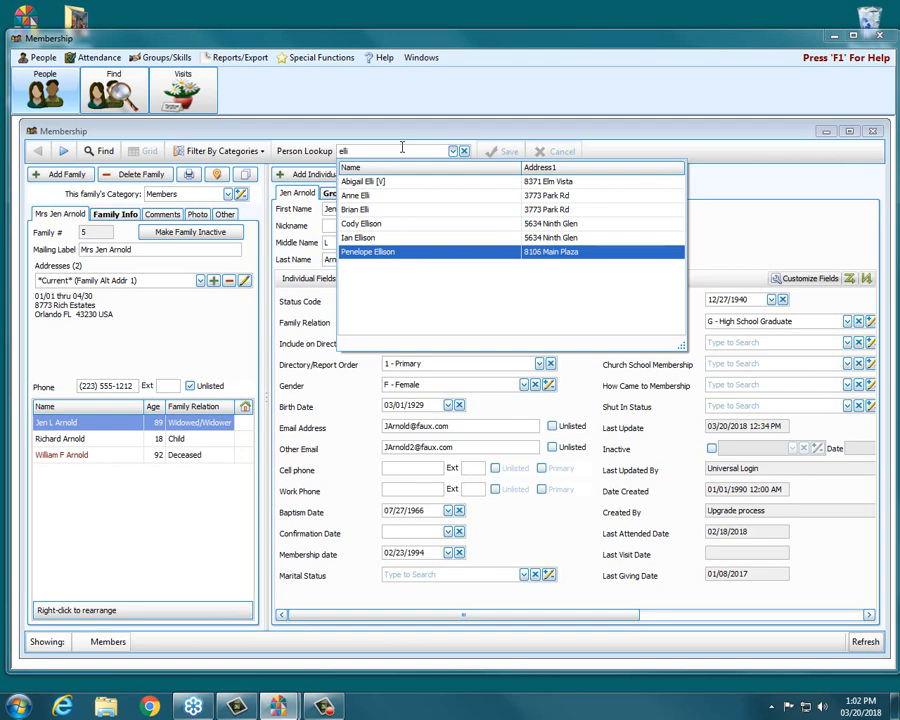
pyautogui.press('Return')
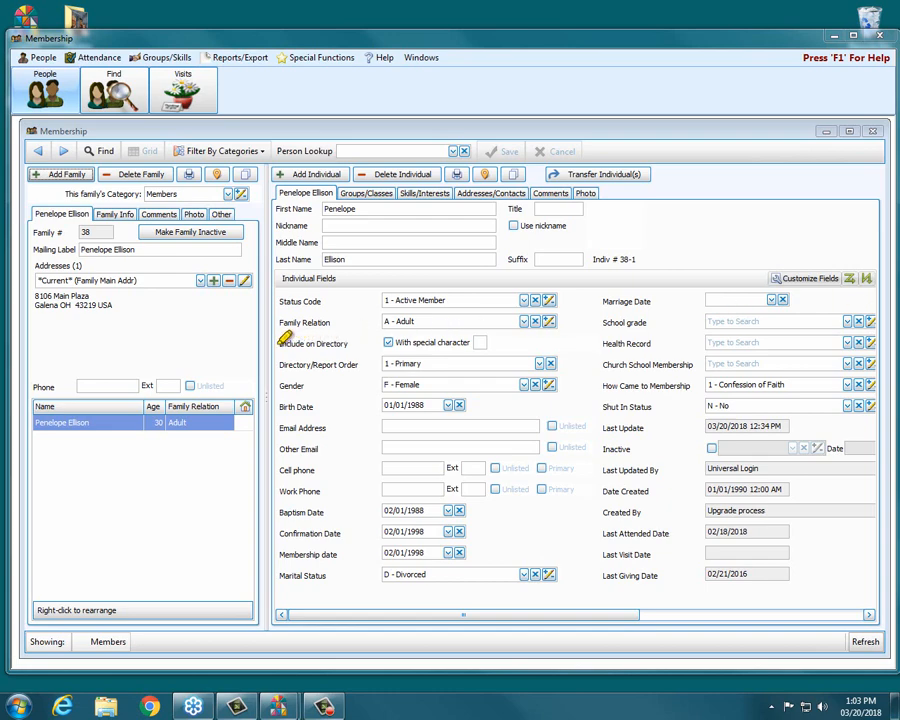
# - Review the mother's Include on Directory setting and the Directory/Report Order options, keeping 1 - Primary
pyautogui.moveTo(283, 342); pyautogui.dragTo(490, 342)
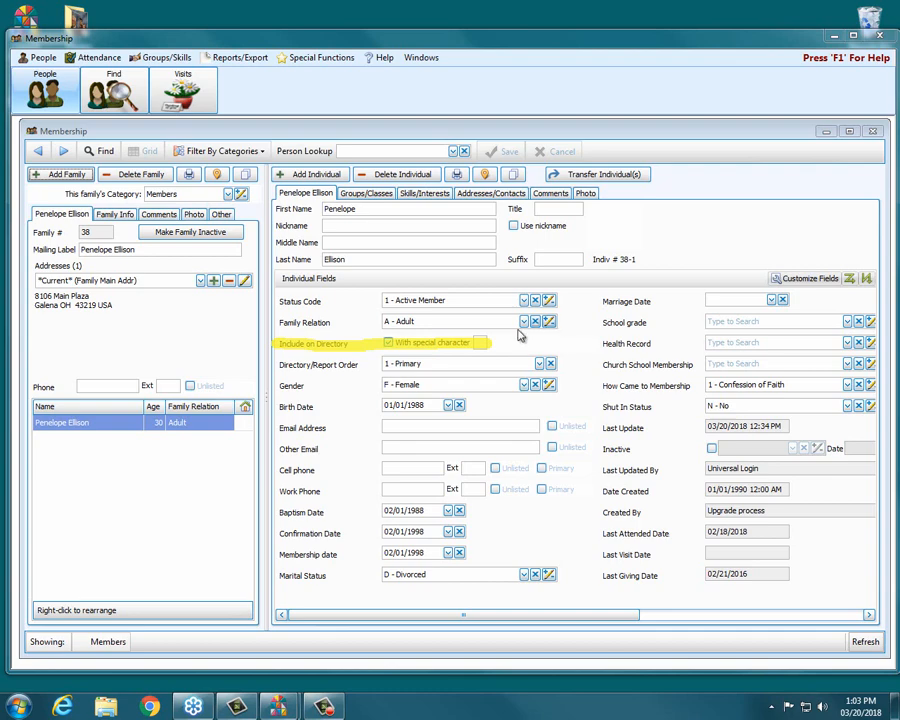
pyautogui.click(389, 343)
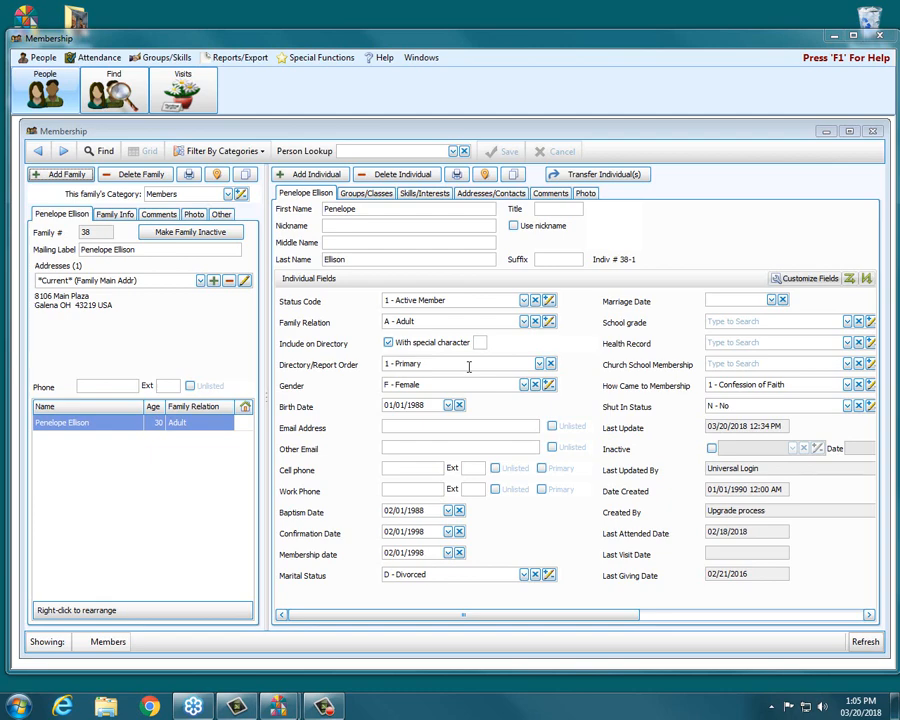
pyautogui.click(540, 365)
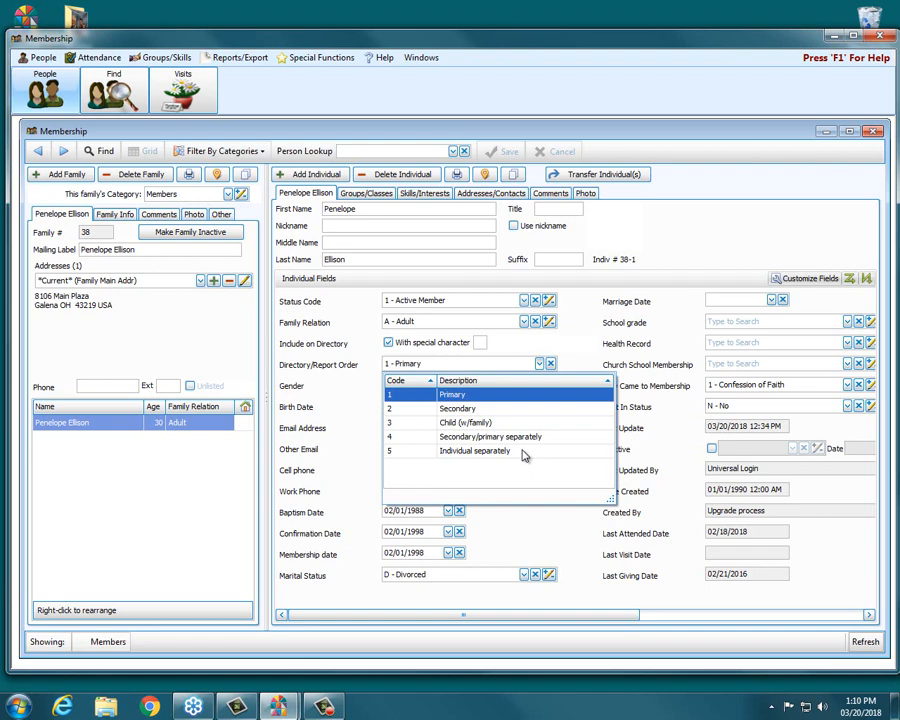
pyautogui.click(448, 396)
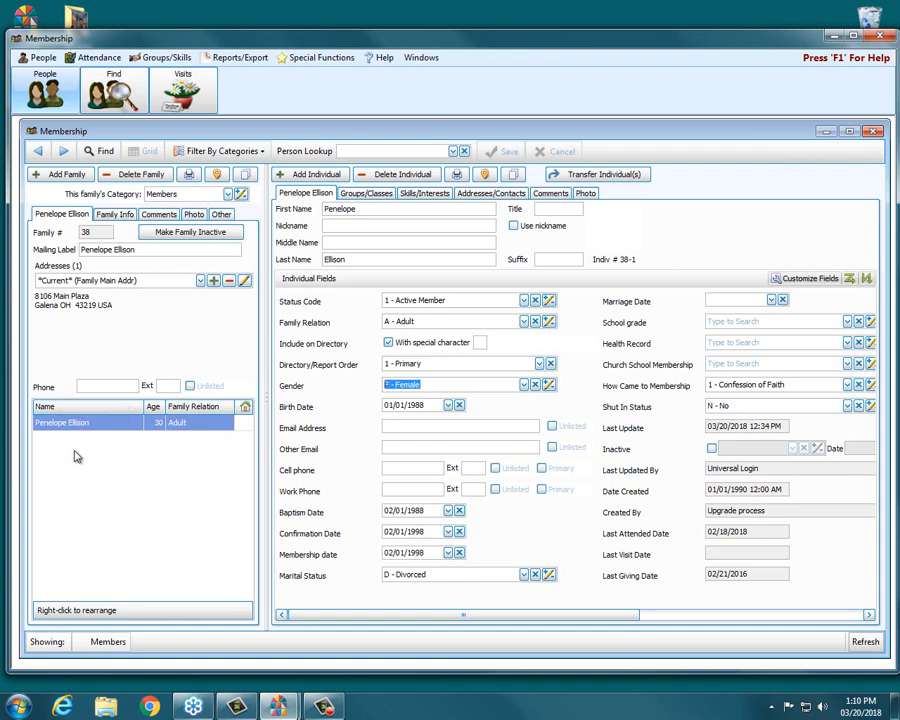
# - Look up the child by first name and open his individual record in the father's family
pyautogui.click(369, 152)
pyautogui.write('cody')
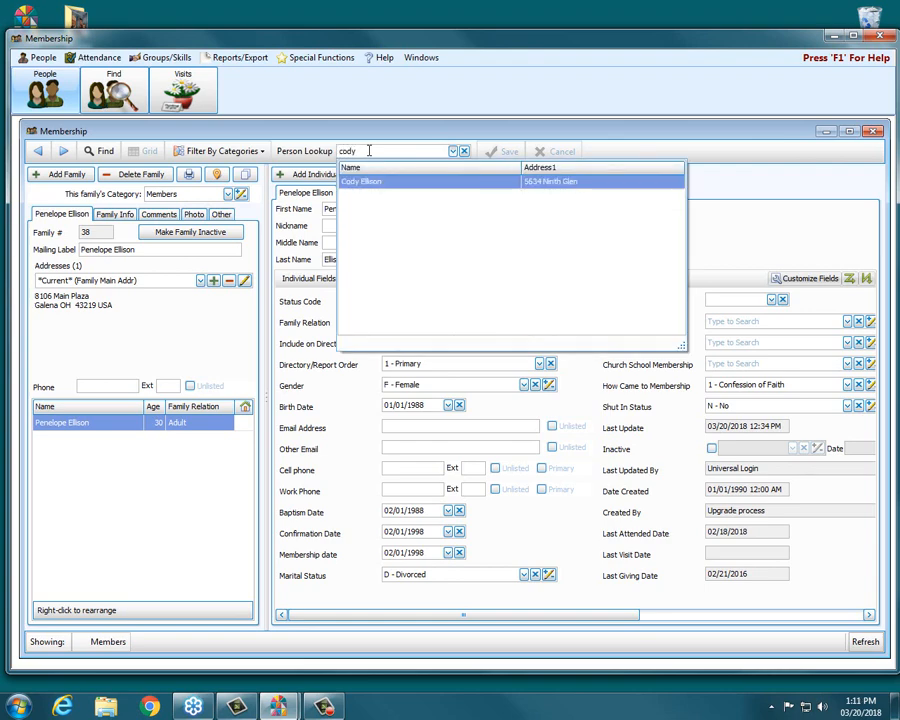
pyautogui.press('Return')
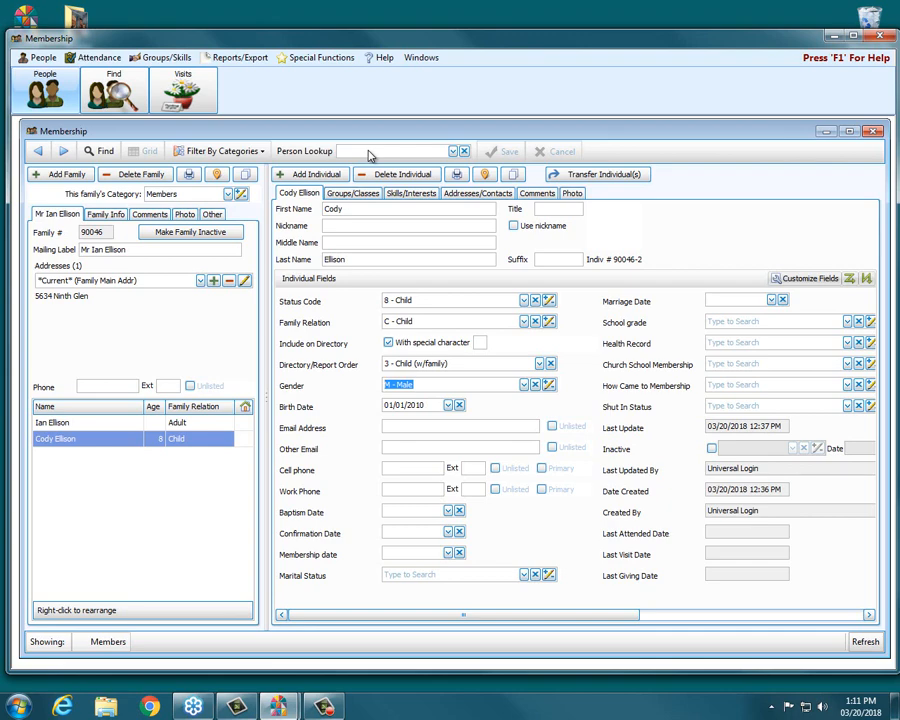
# - Try setting the child's Marital Status to D - Divorced and compare it with the father's record
pyautogui.click(523, 574)
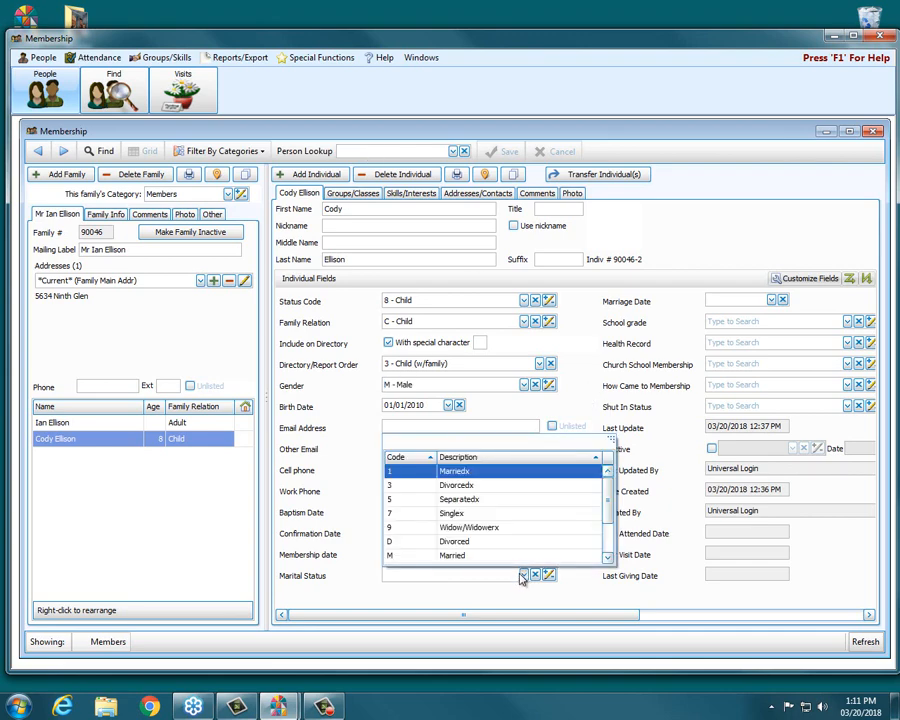
pyautogui.click(476, 547)
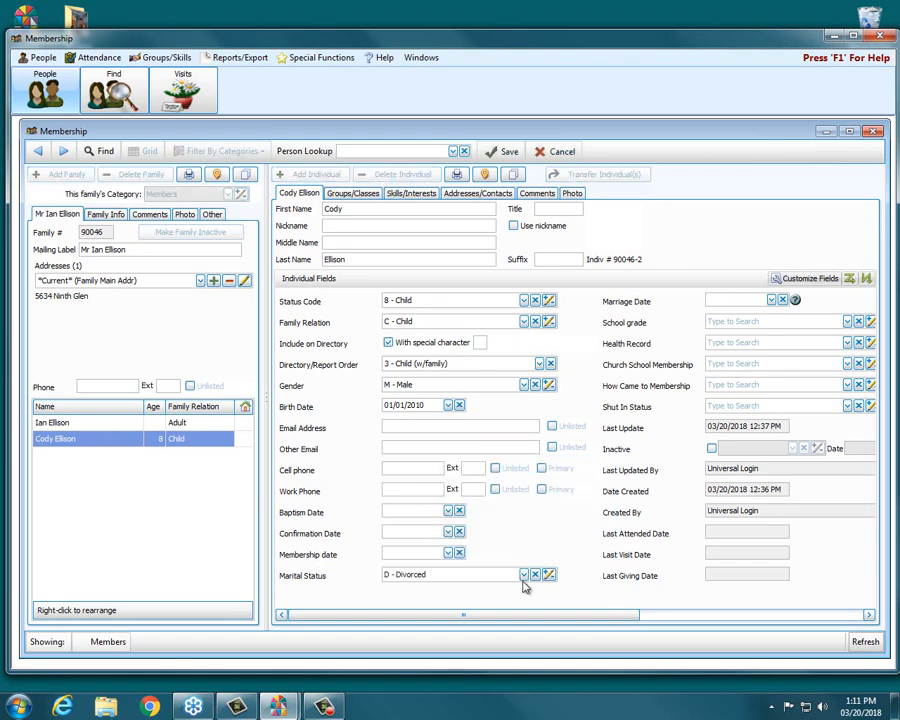
pyautogui.click(54, 421)
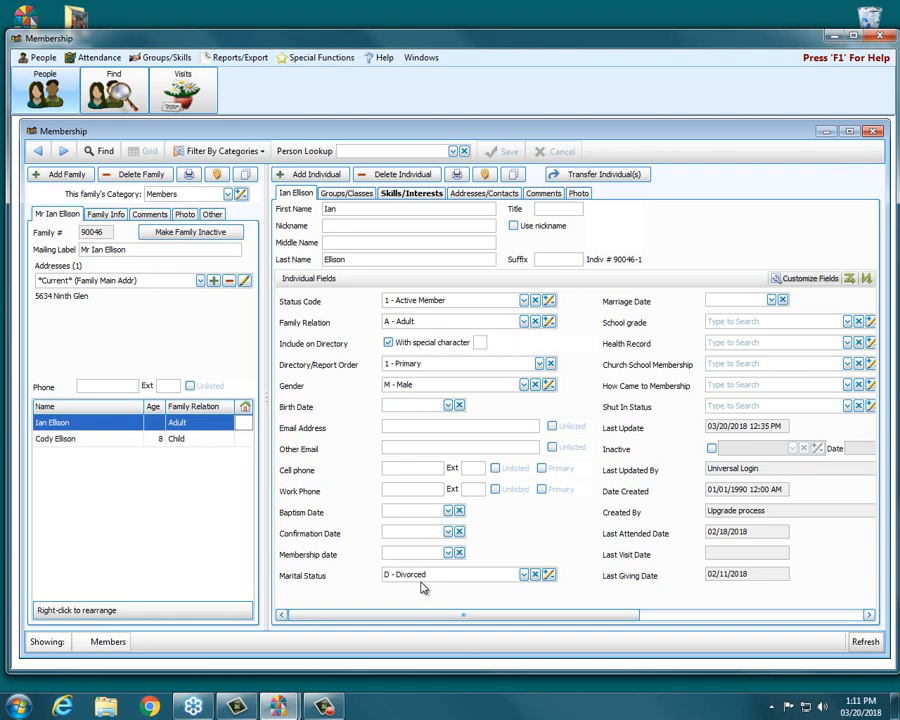
pyautogui.click(133, 440)
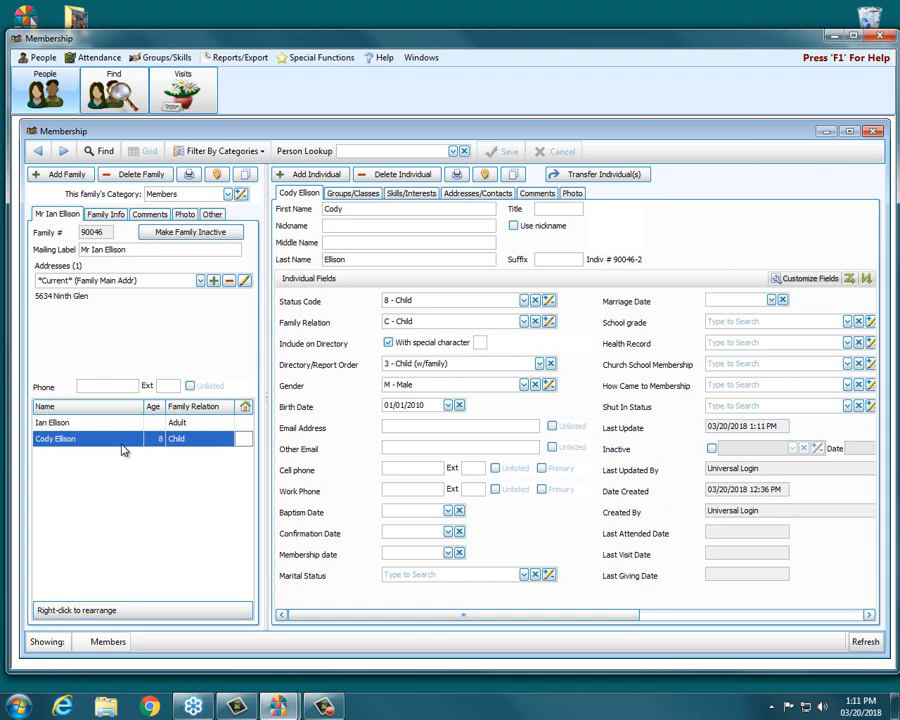
# - Look up the mother by first name and return to her family record
pyautogui.click(369, 150)
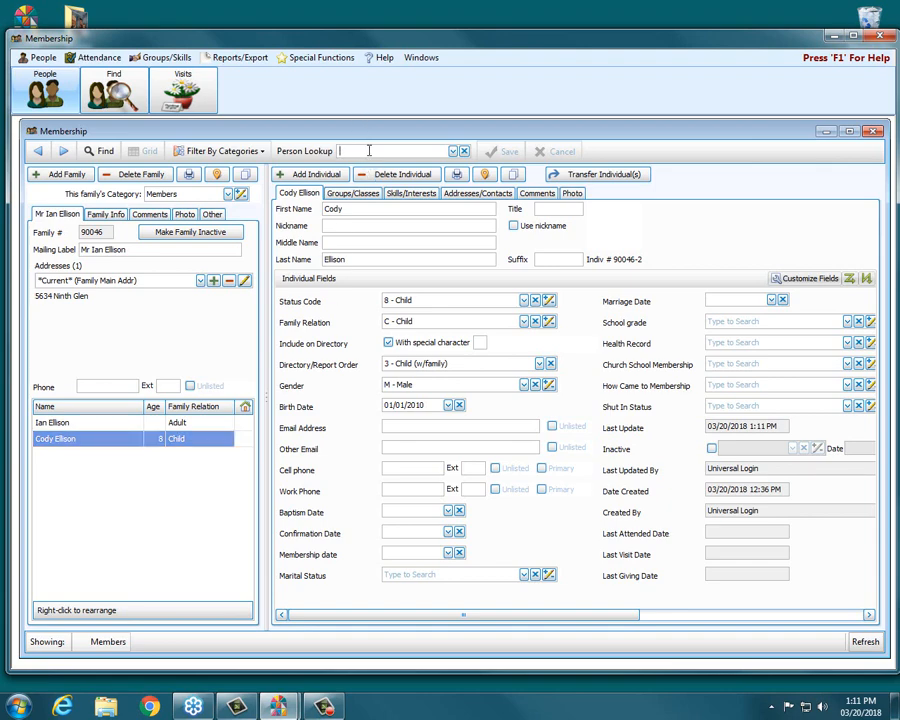
pyautogui.write('pen')
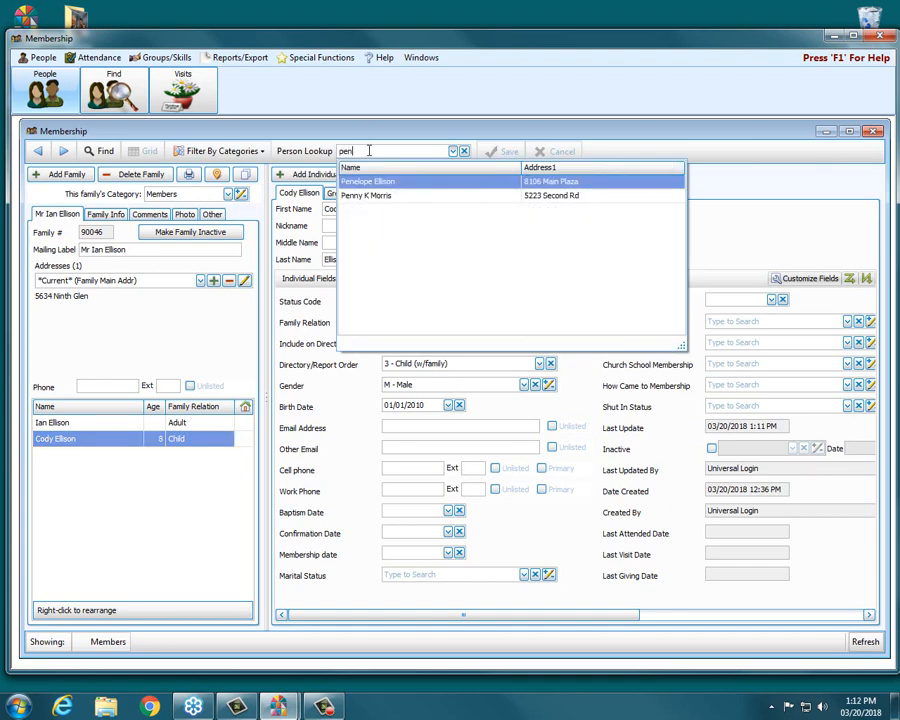
pyautogui.press('Return')
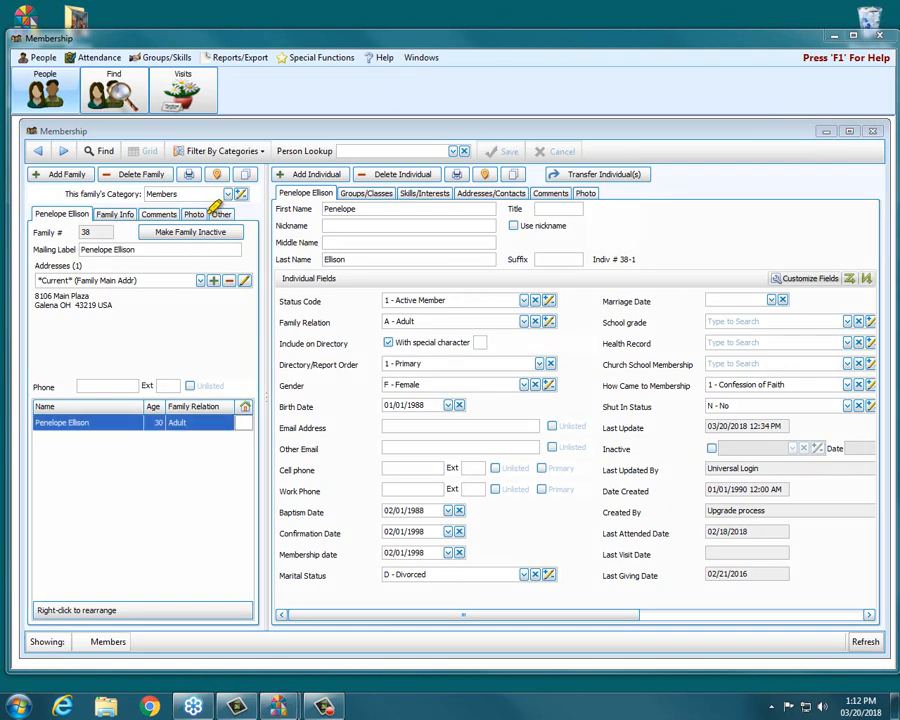
# - Open the form for linking another child to the mother's family and move it clear of the family details
pyautogui.moveTo(210, 214); pyautogui.dragTo(234, 211)
pyautogui.click(223, 215)
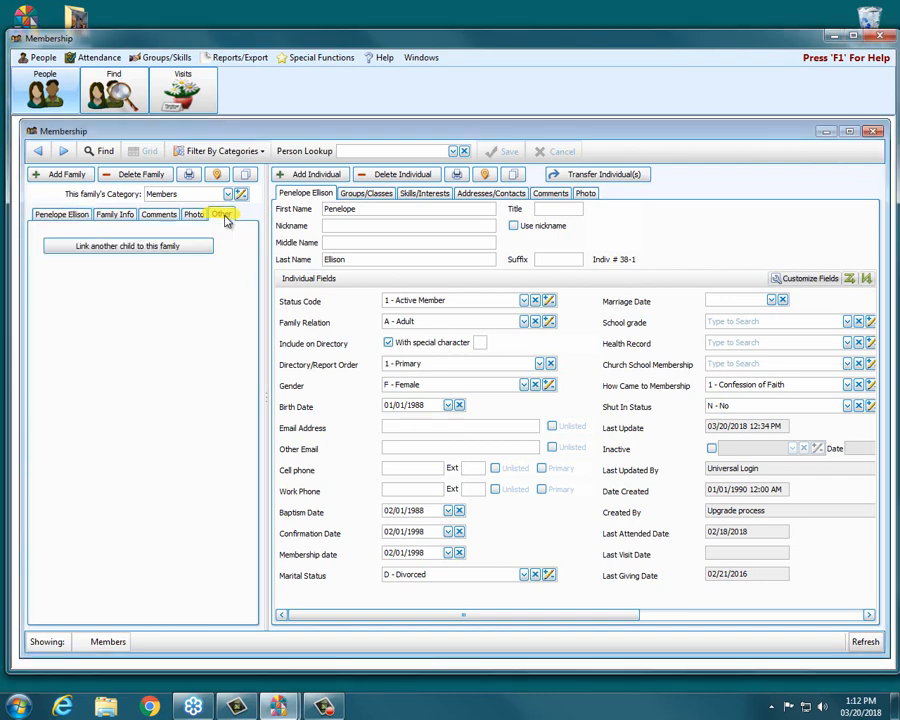
pyautogui.click(180, 250)
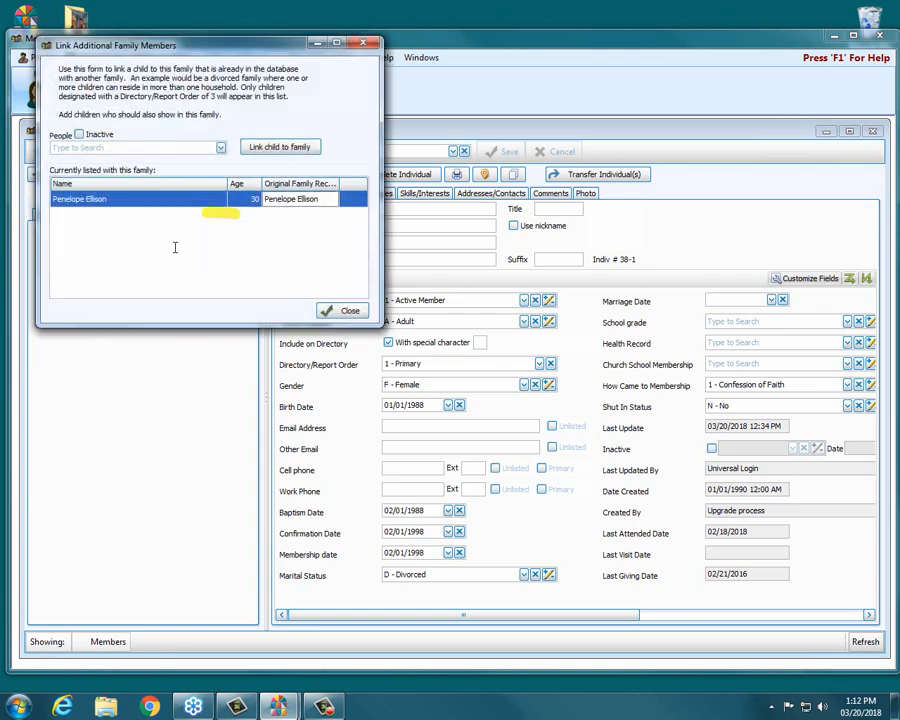
pyautogui.moveTo(217, 57); pyautogui.dragTo(512, 247)
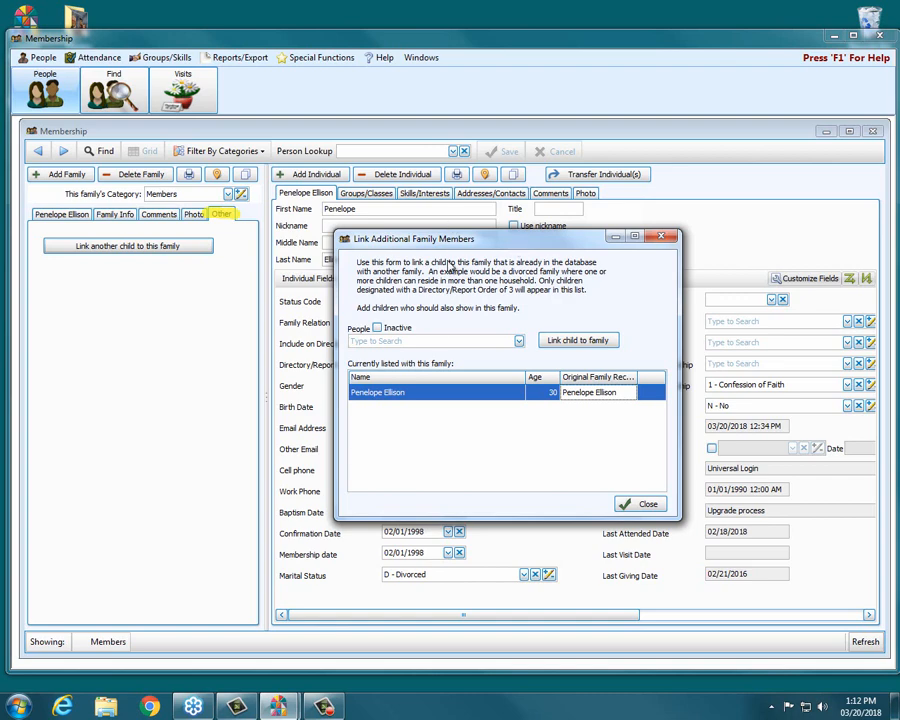
# - Find the child by first name, link him to the mother's family and close the linking form
pyautogui.click(408, 341)
pyautogui.write('cody')
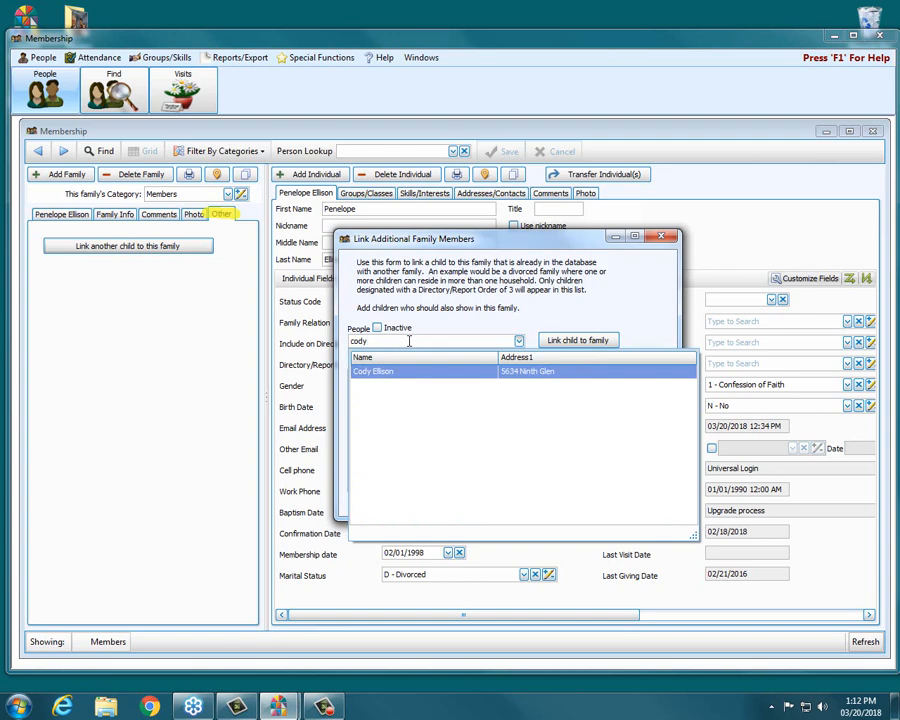
pyautogui.press('Tab')
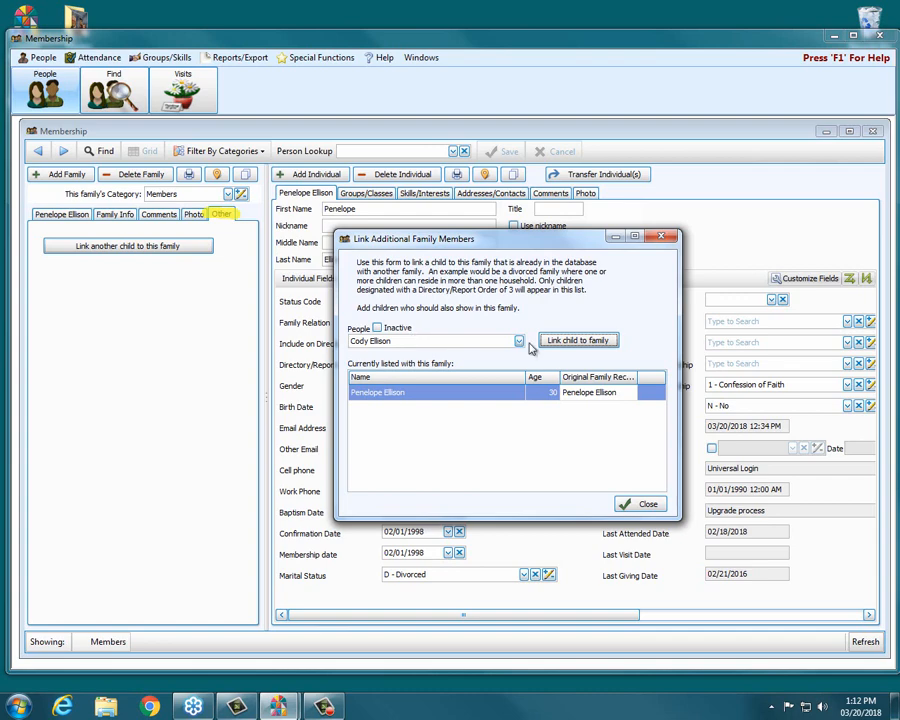
pyautogui.click(578, 343)
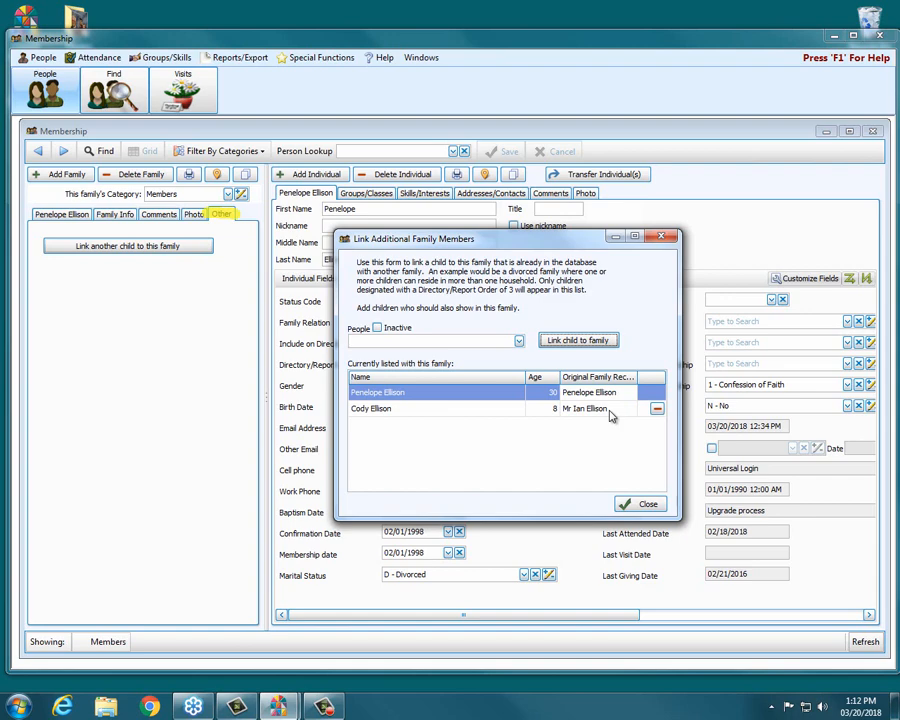
pyautogui.click(645, 505)
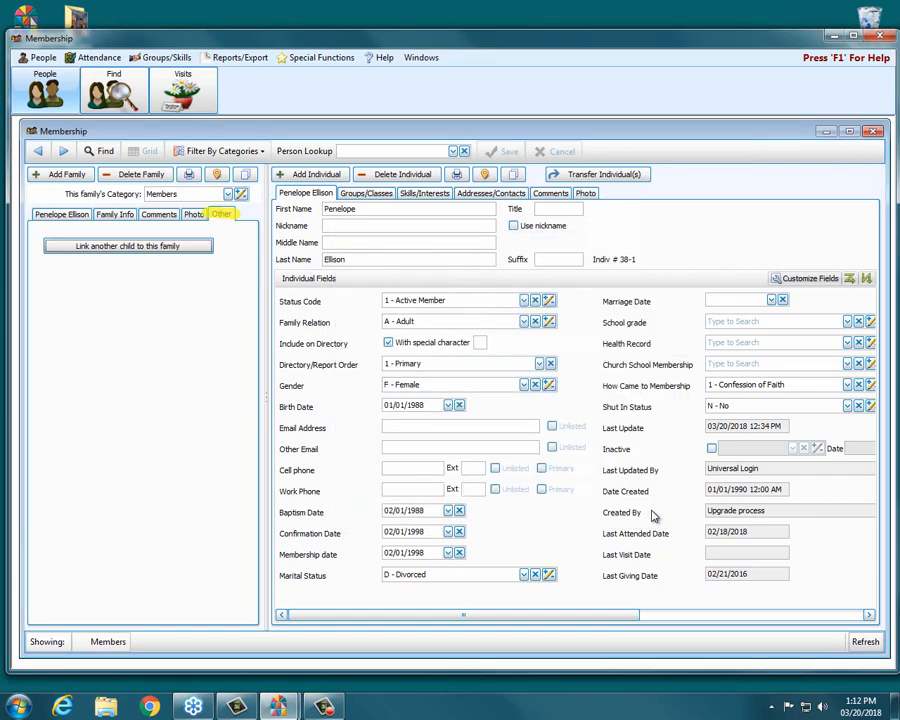
# - Return to the mother's family member list and follow the child's household link to the father's family
pyautogui.click(70, 215)
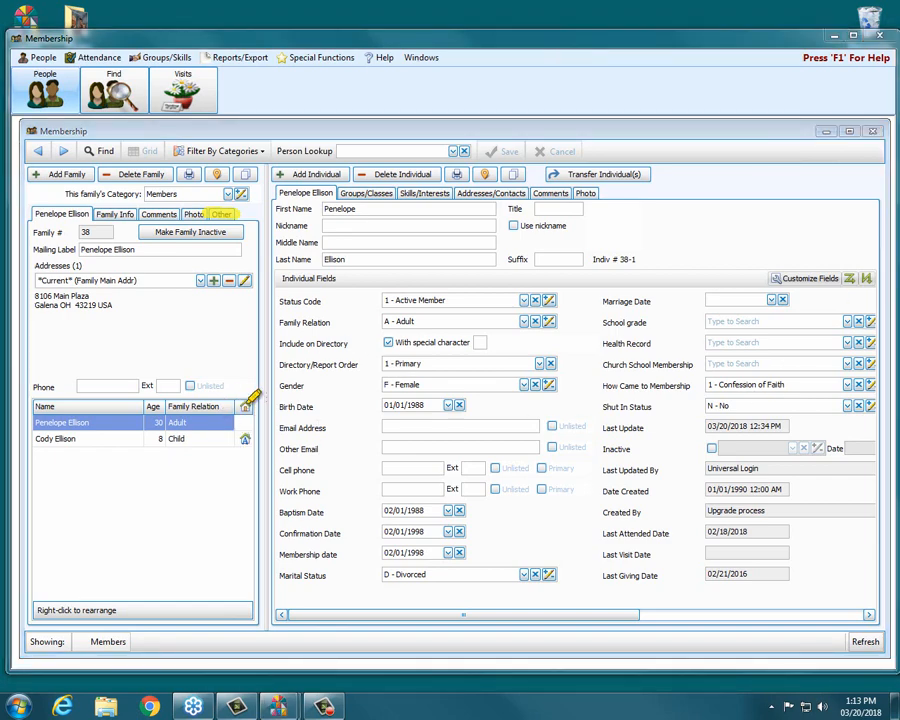
pyautogui.moveTo(244, 406); pyautogui.dragTo(246, 441)
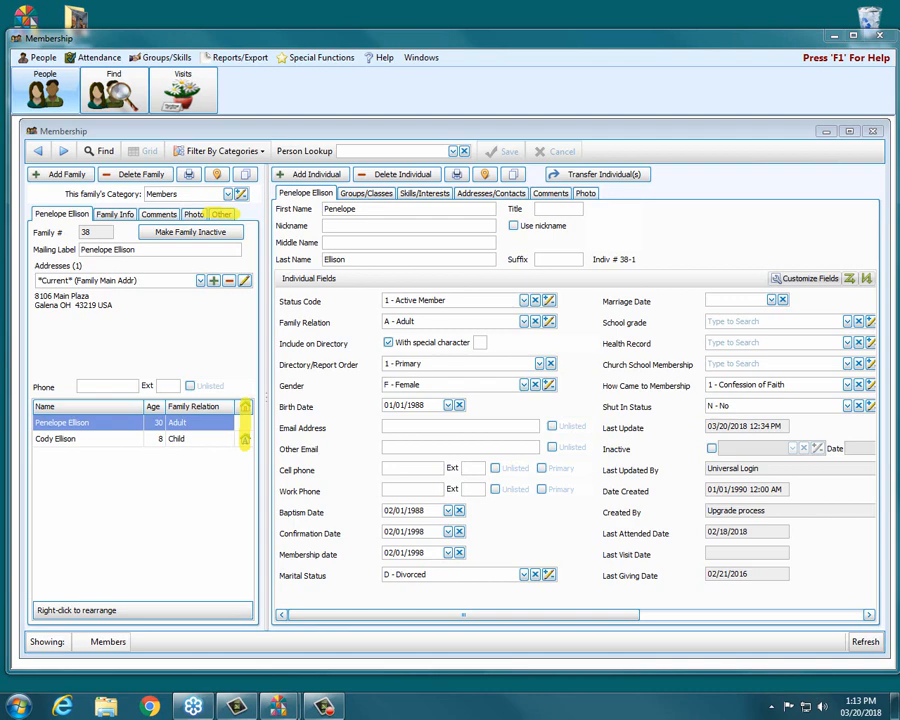
pyautogui.press('Escape')
pyautogui.click(242, 441)
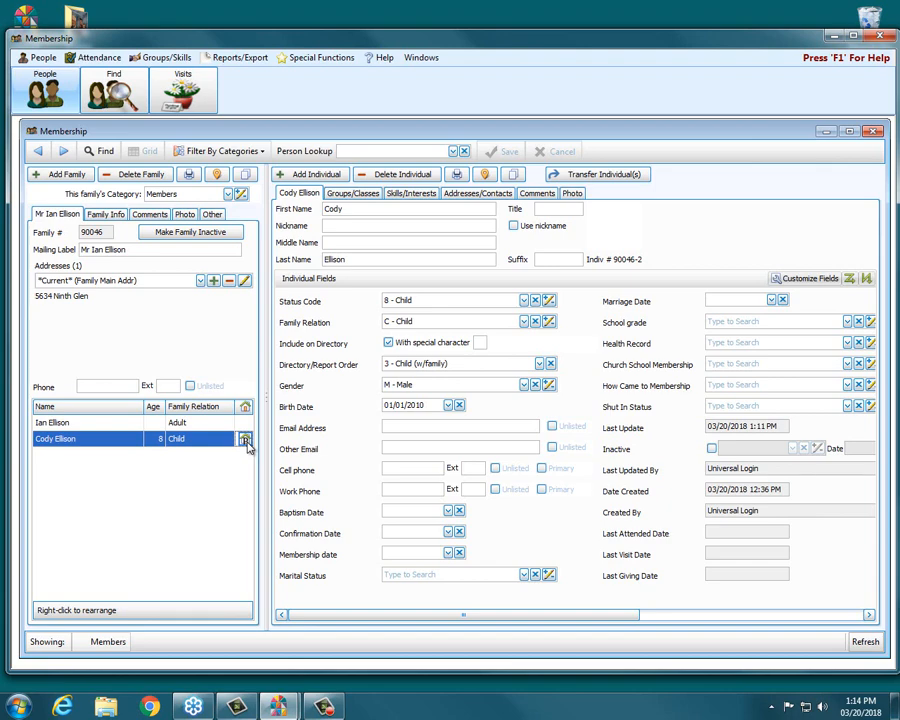
# - Leave the People records and start a report on all Members and Visitors without field criteria, proceeding to its layout/format step
pyautogui.click(873, 132)
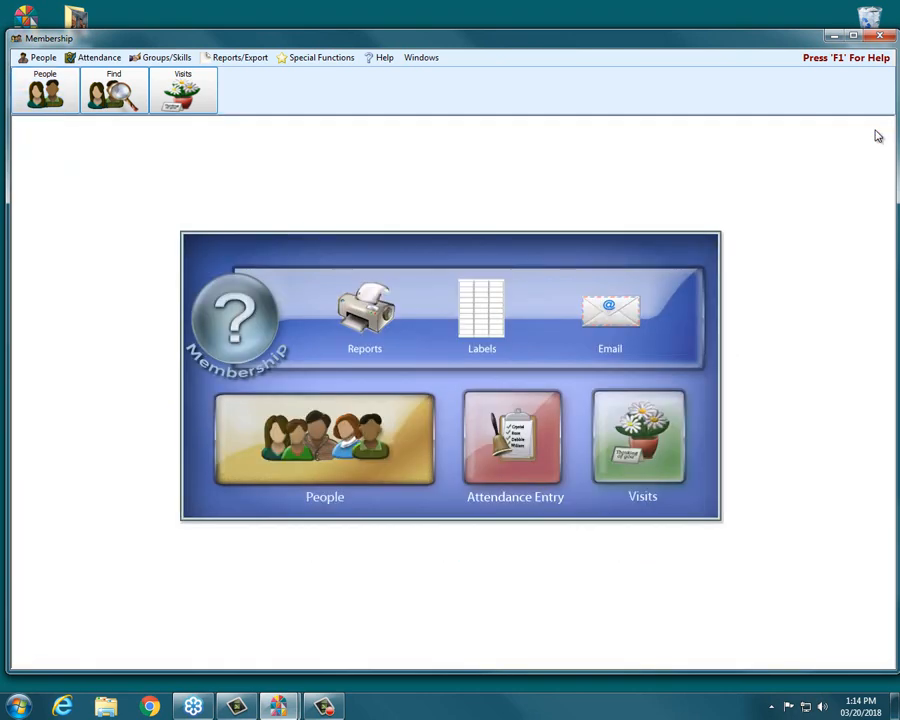
pyautogui.click(368, 324)
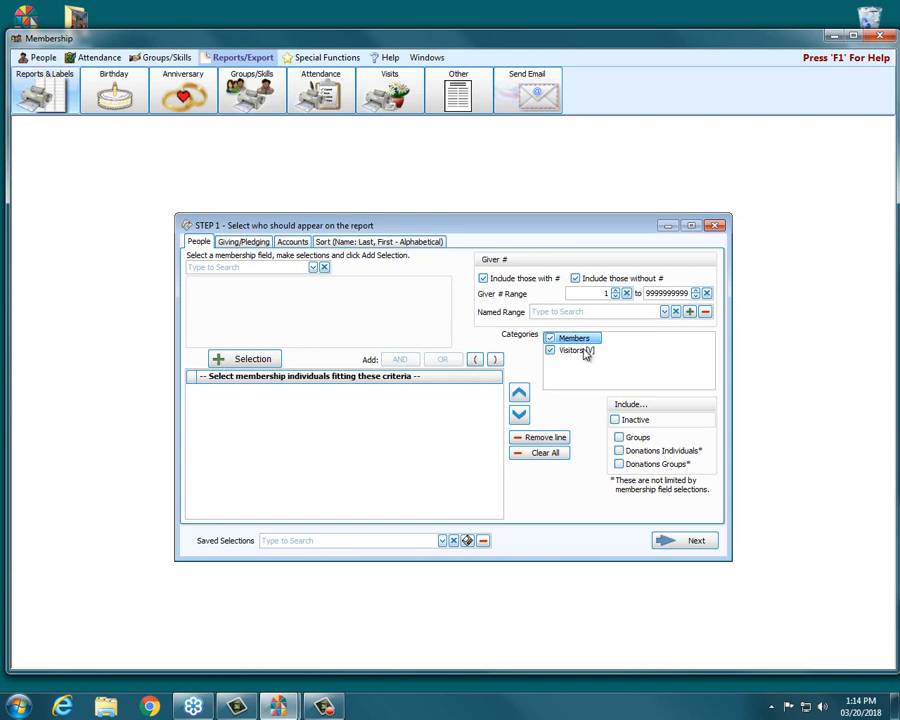
pyautogui.click(313, 268)
pyautogui.click(314, 269)
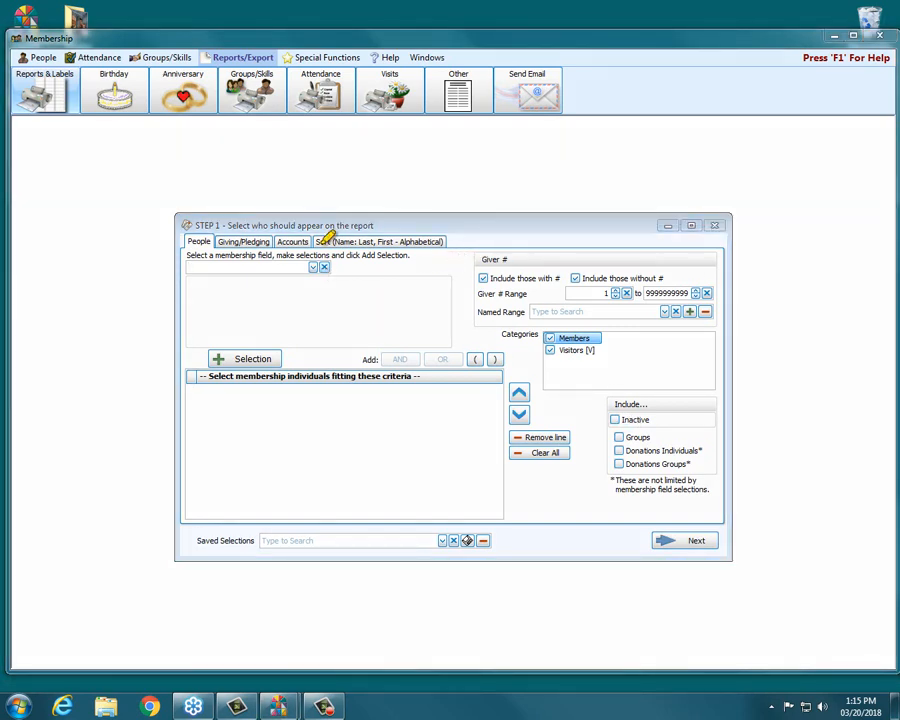
pyautogui.moveTo(316, 242); pyautogui.dragTo(446, 242)
pyautogui.click(689, 542)
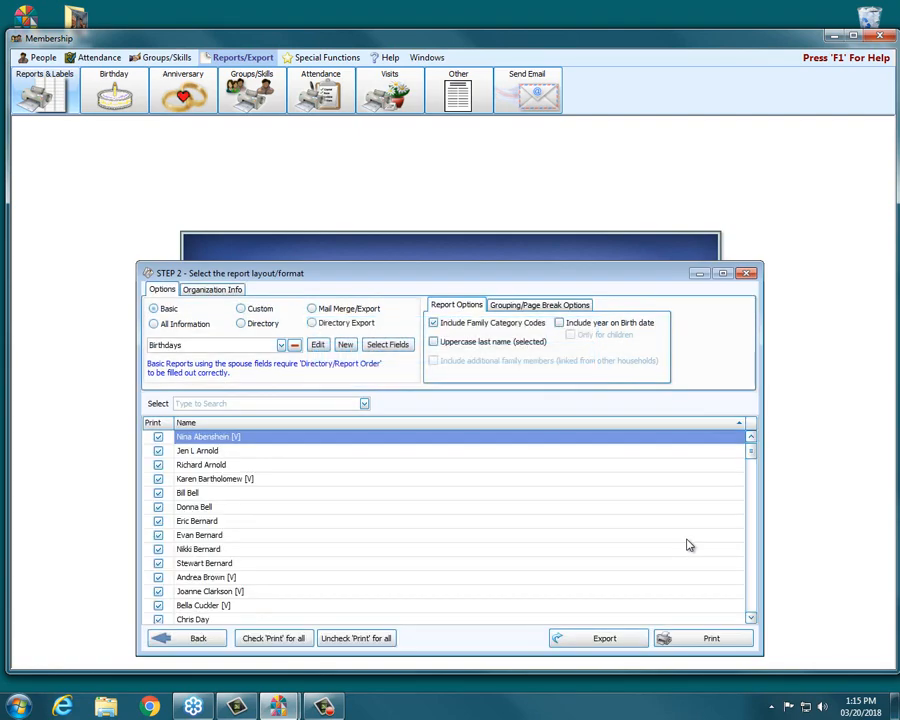
pyautogui.moveTo(456, 269); pyautogui.dragTo(457, 217)
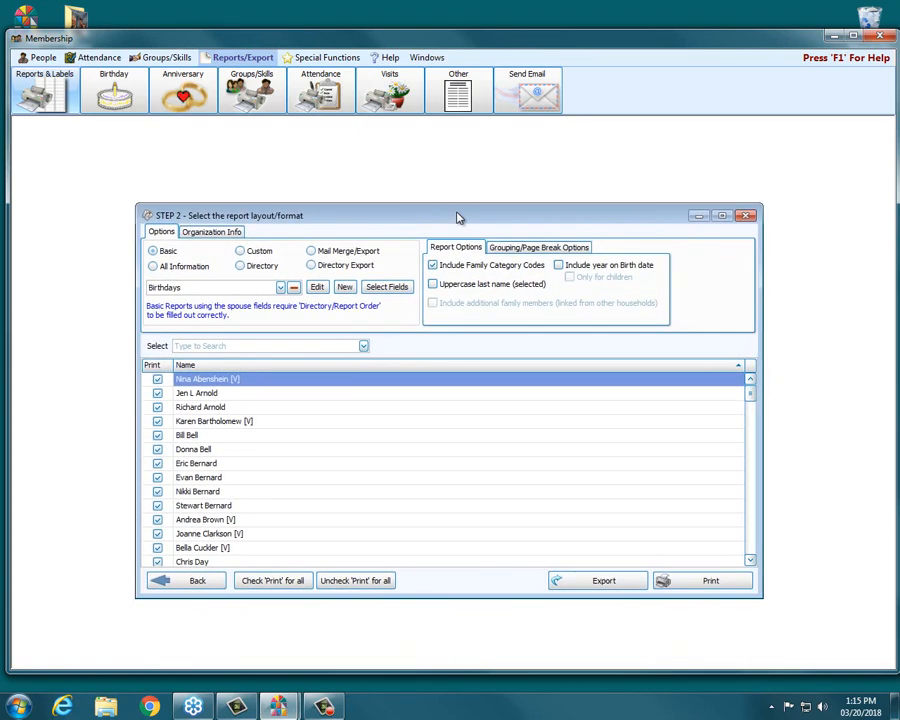
# - Choose the Directory format with the 3 Col Classic Directory template and generate its print preview
pyautogui.click(241, 266)
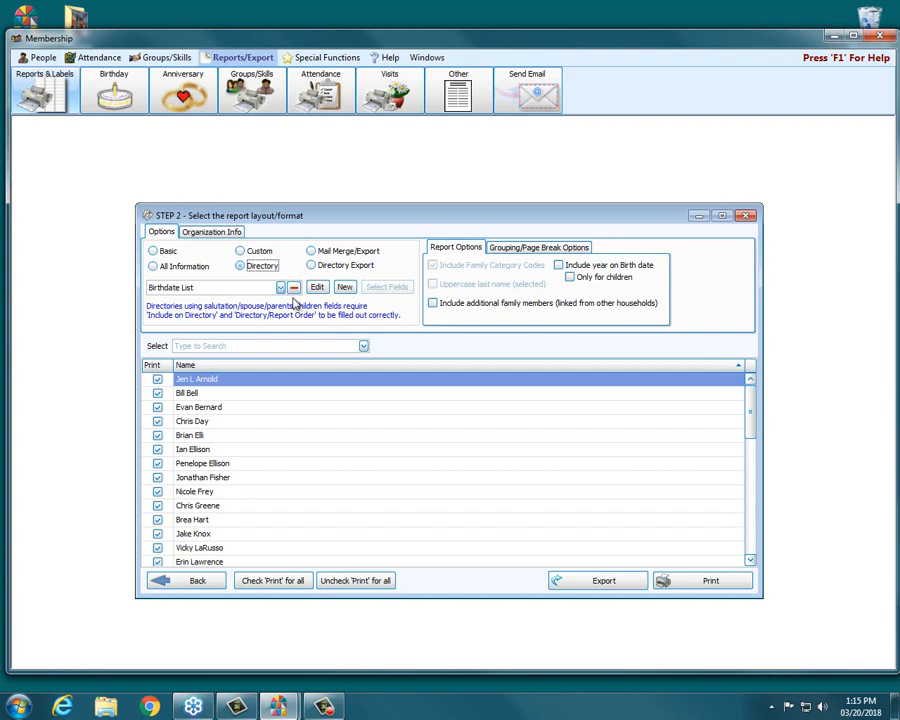
pyautogui.click(281, 287)
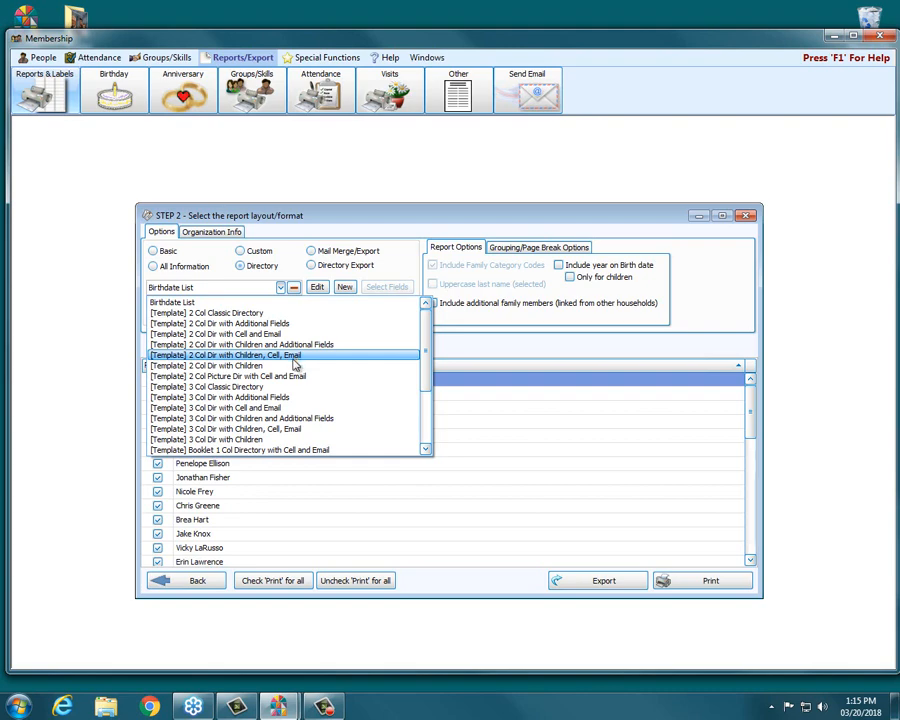
pyautogui.click(288, 388)
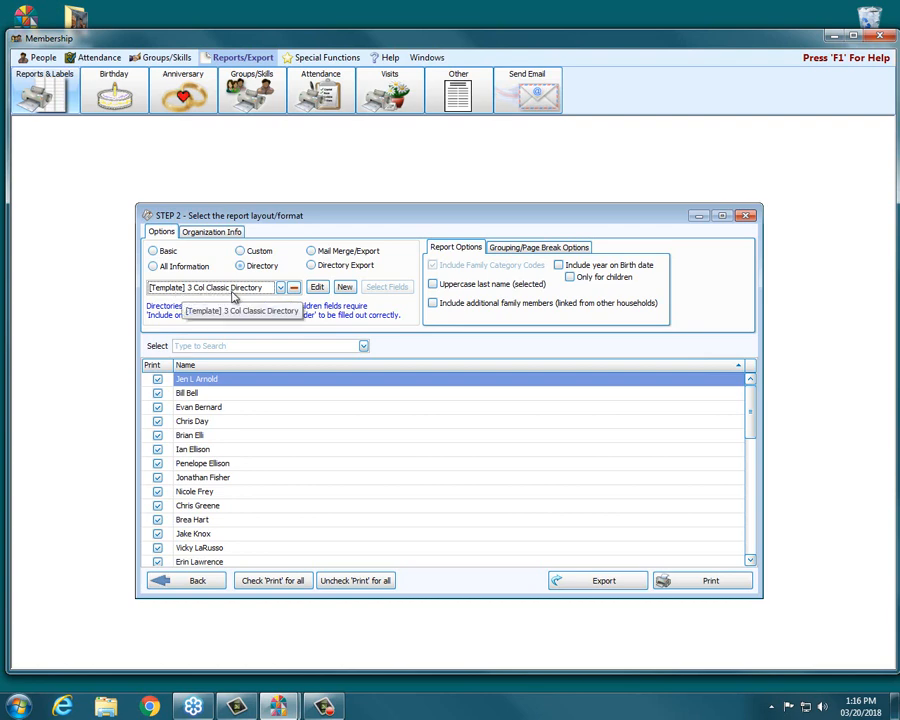
pyautogui.click(710, 581)
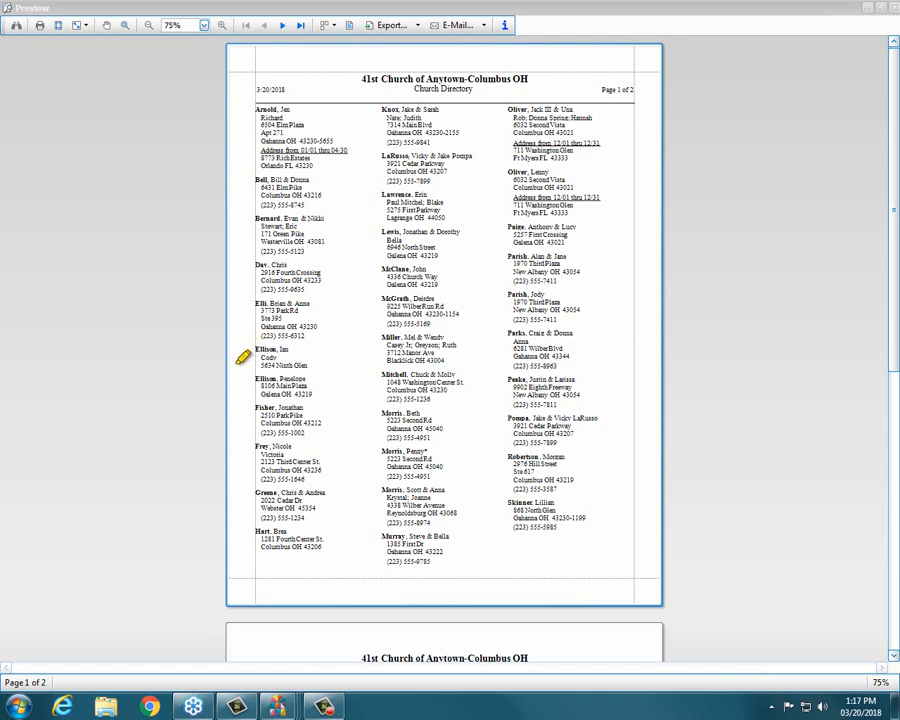
# - Compare the divorced parents' entries in the directory preview for the linked child and close the preview
pyautogui.moveTo(252, 379); pyautogui.dragTo(307, 379)
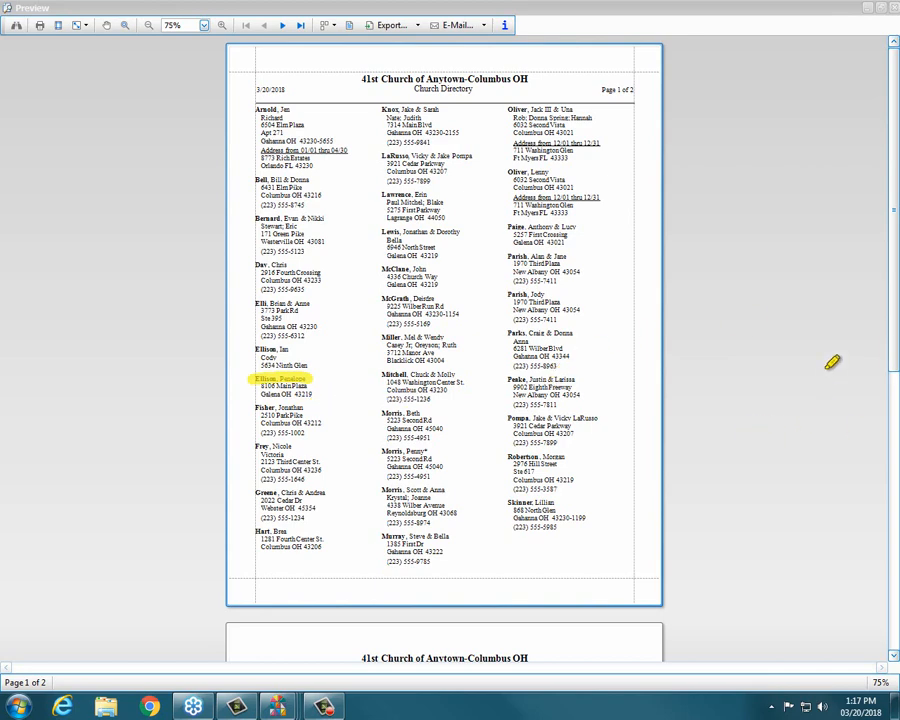
pyautogui.moveTo(251, 349)
pyautogui.mouseDown()
pyautogui.moveTo(295, 347)
pyautogui.moveTo(248, 351)
pyautogui.moveTo(271, 351)
pyautogui.mouseUp()
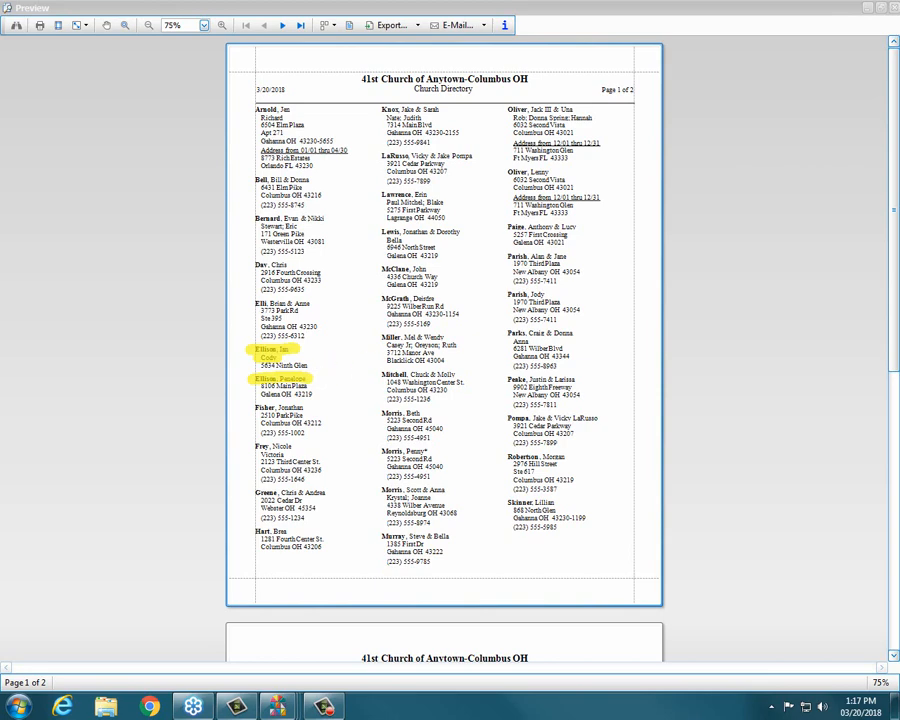
pyautogui.press('Escape')
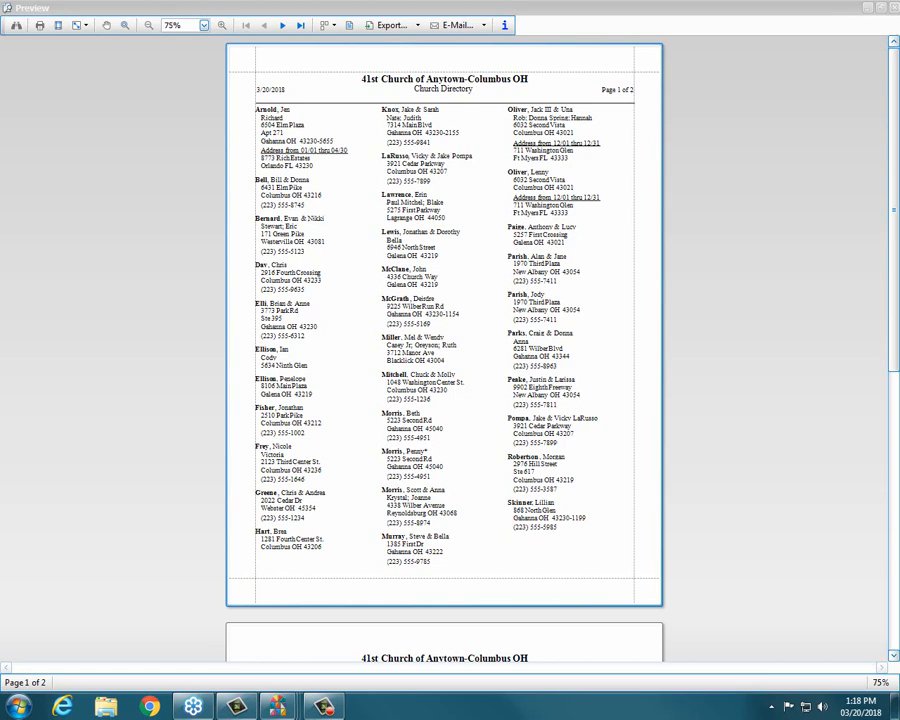
pyautogui.click(881, 7)
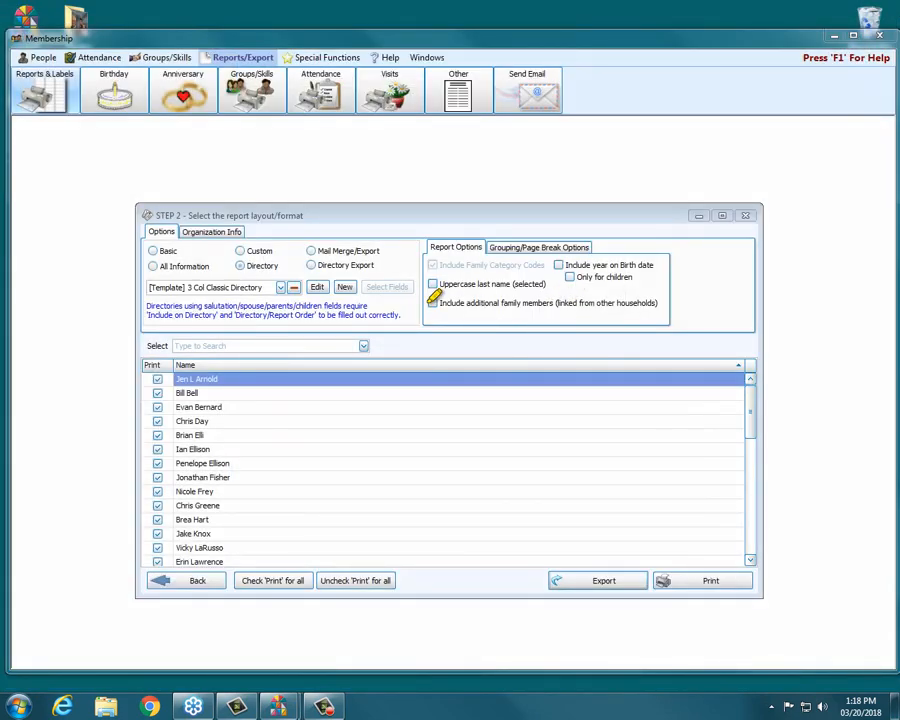
# - Enable including additional family members linked from other households and generate the directory preview again
pyautogui.moveTo(432, 302); pyautogui.dragTo(556, 302)
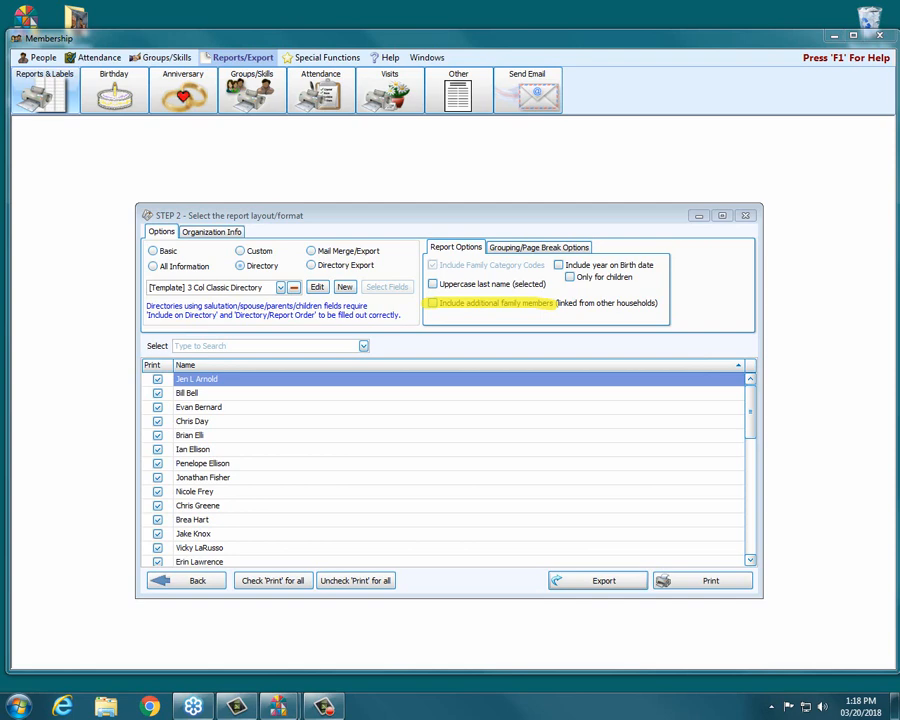
pyautogui.press('Escape')
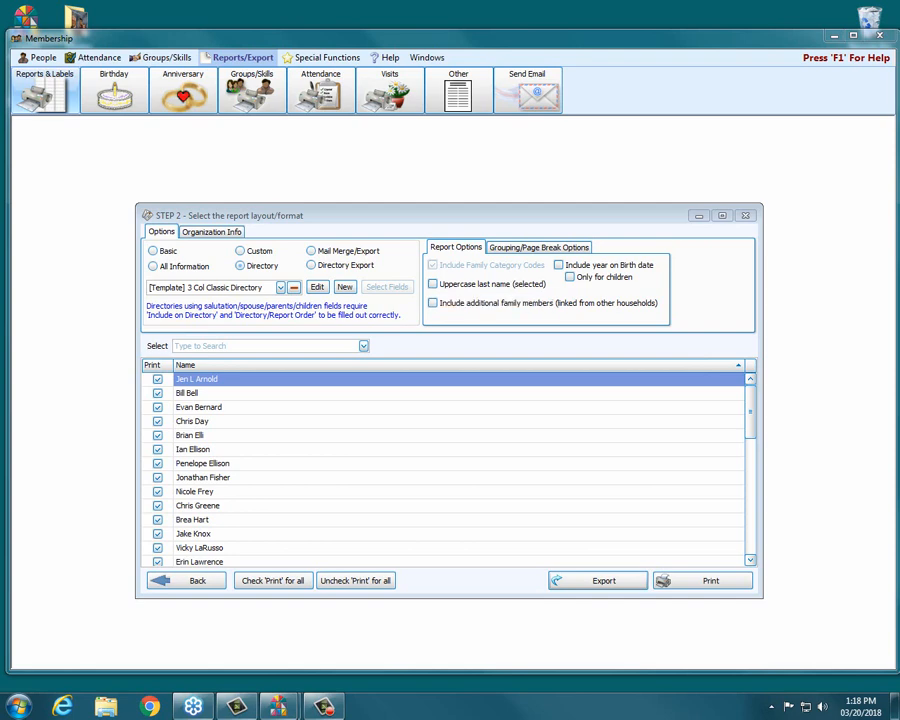
pyautogui.click(433, 303)
pyautogui.click(433, 303)
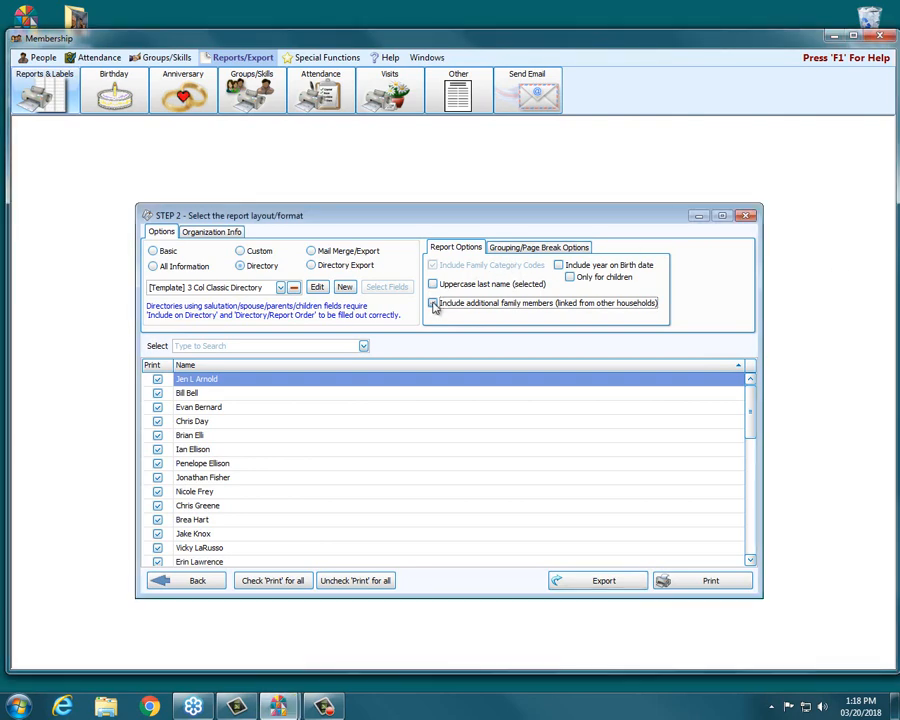
pyautogui.click(706, 581)
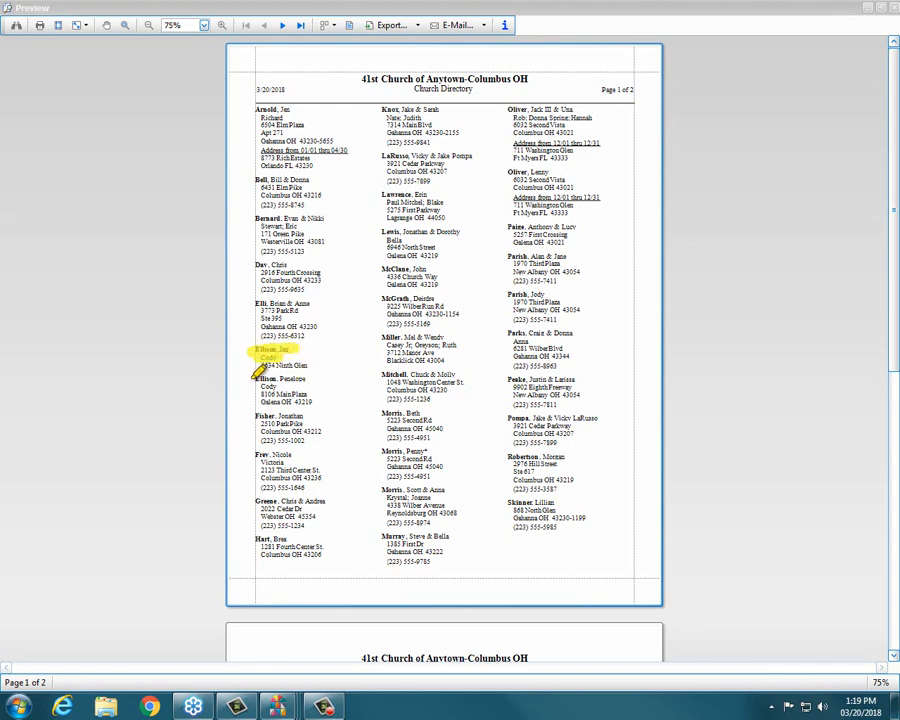
# - Check the preview for the linked child under both divorced parents and enlarge the page to 85%
pyautogui.moveTo(255, 379); pyautogui.dragTo(272, 380)
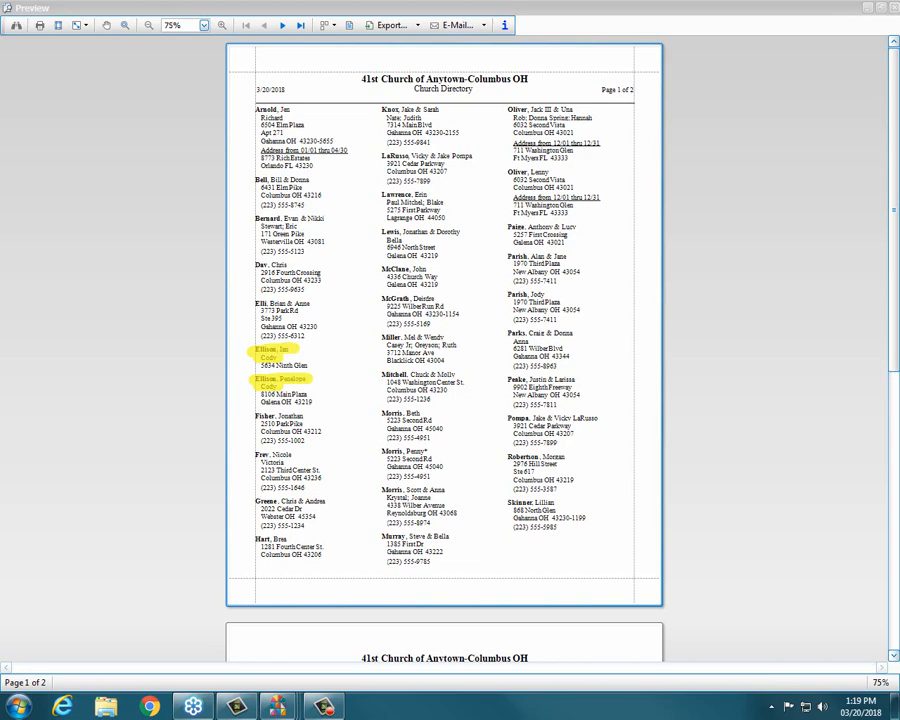
pyautogui.press('Escape')
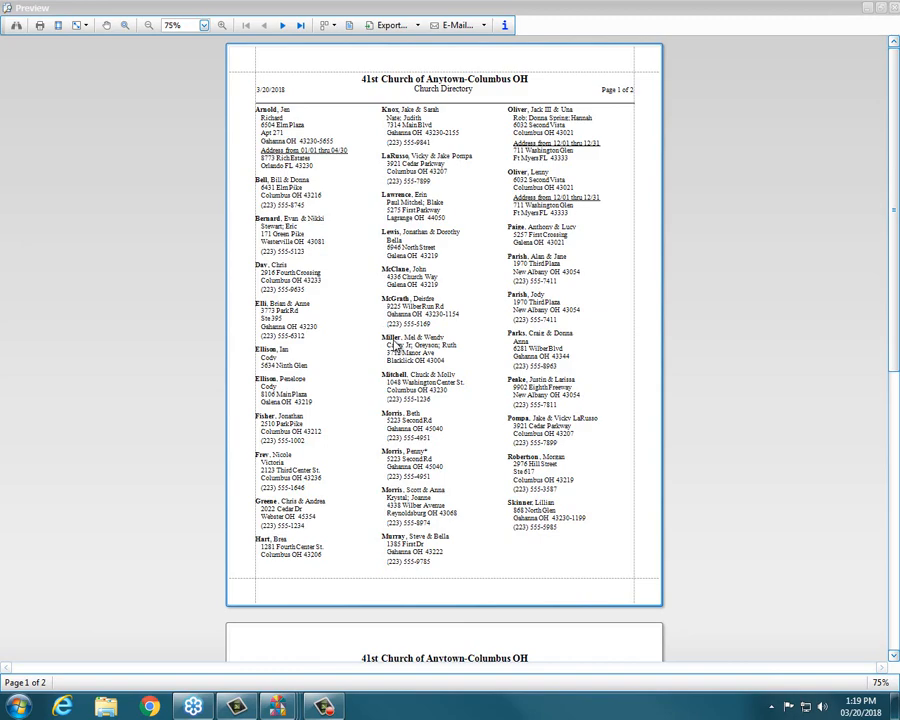
pyautogui.click(224, 27)
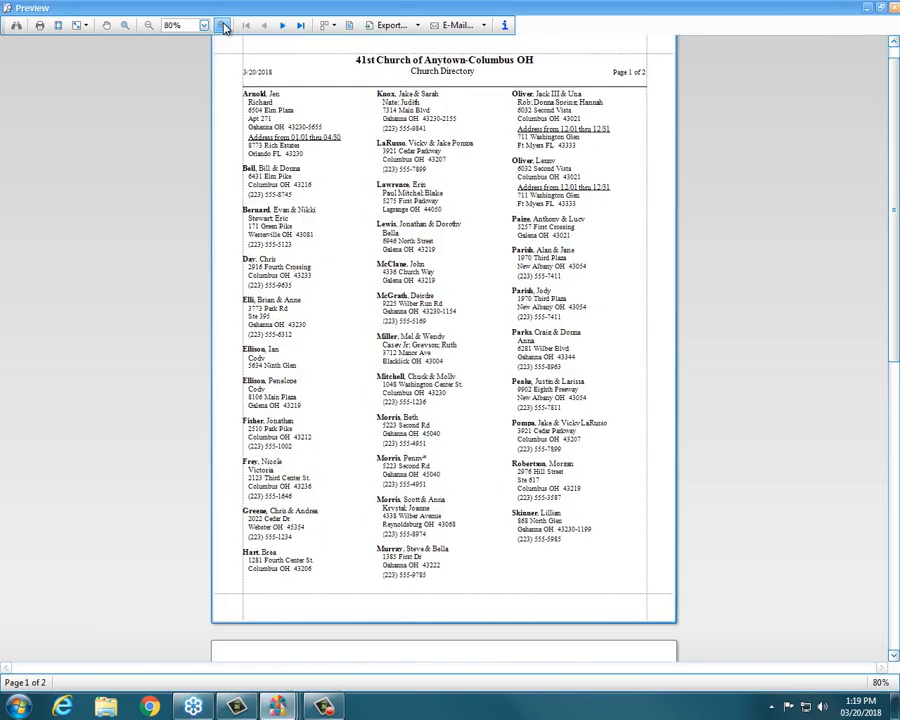
pyautogui.click(224, 27)
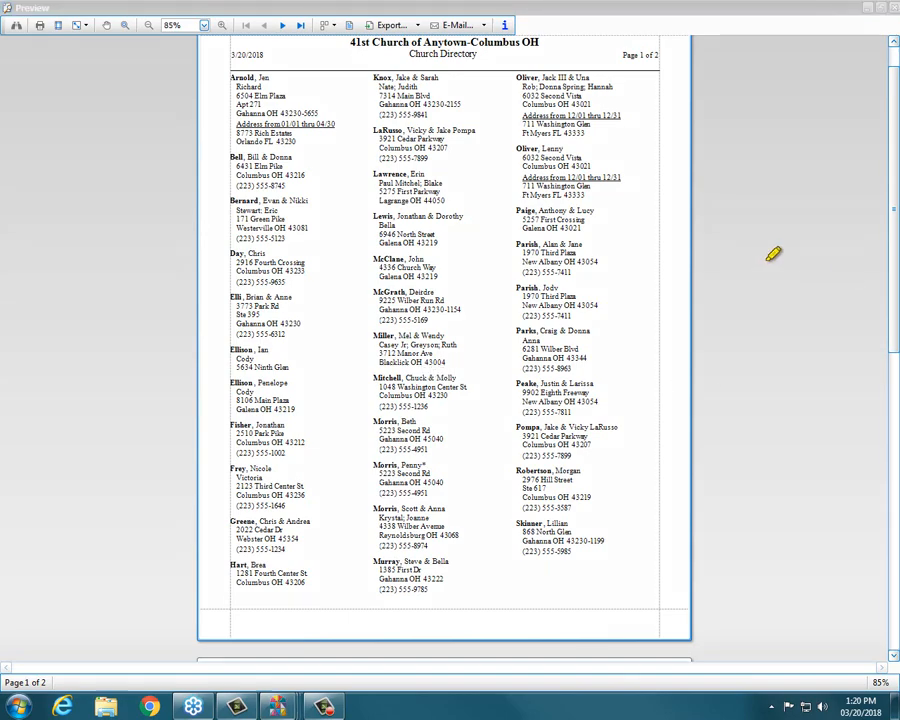
# - Examine the last-column directory entry of the single adult with a seasonal alternate address
pyautogui.moveTo(516, 148); pyautogui.dragTo(564, 148)
pyautogui.moveTo(523, 177); pyautogui.dragTo(621, 177)
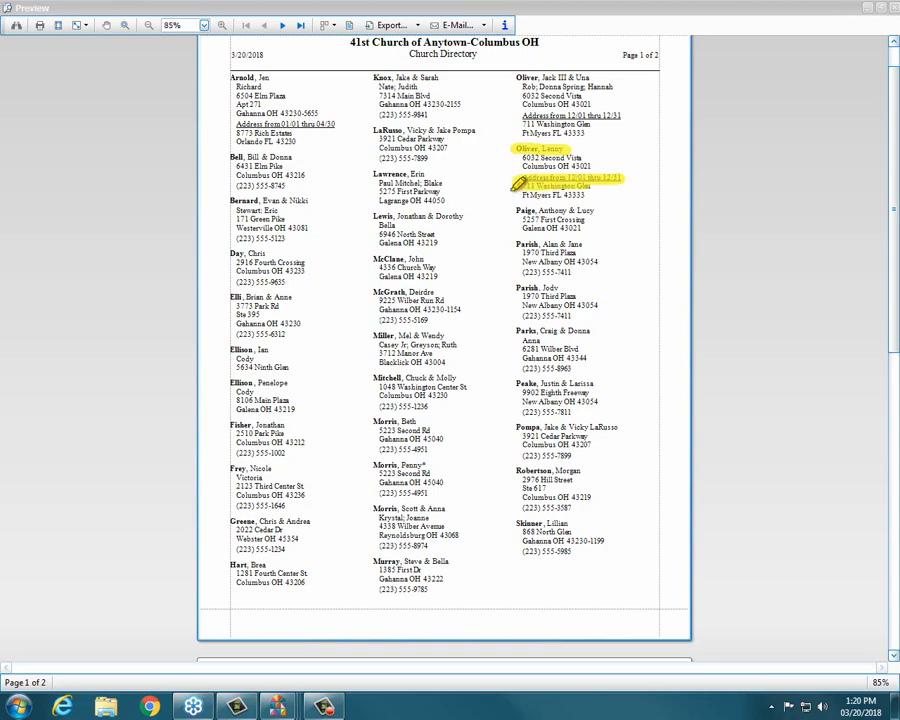
pyautogui.moveTo(518, 183)
pyautogui.mouseDown()
pyautogui.moveTo(522, 194)
pyautogui.moveTo(588, 194)
pyautogui.mouseUp()
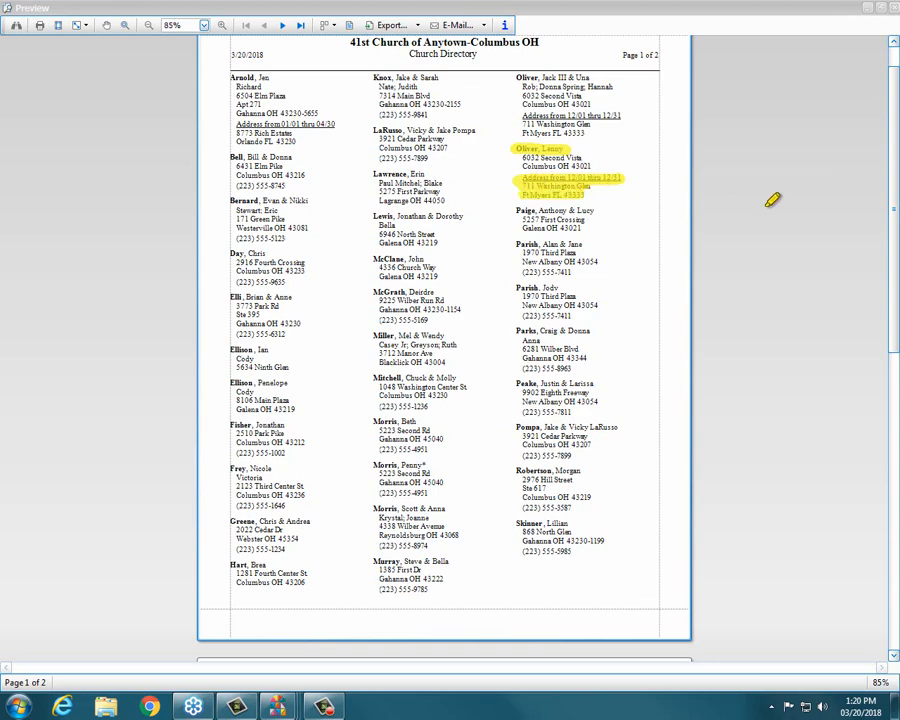
pyautogui.press('Escape')
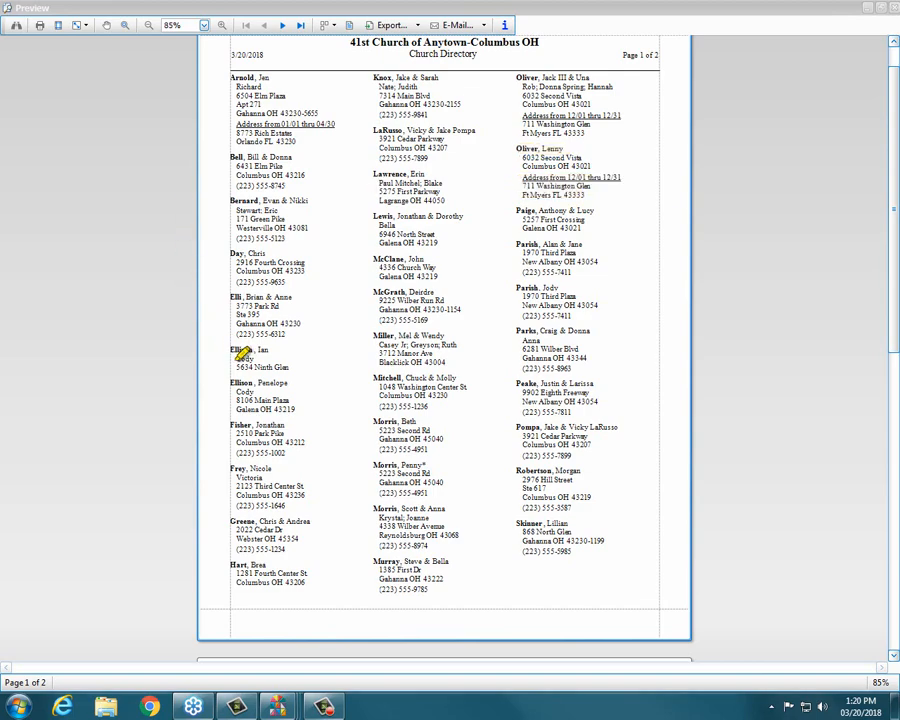
# - Check the address lines in the father's directory entry, then close the preview and the report setup
pyautogui.moveTo(222, 366); pyautogui.dragTo(290, 366)
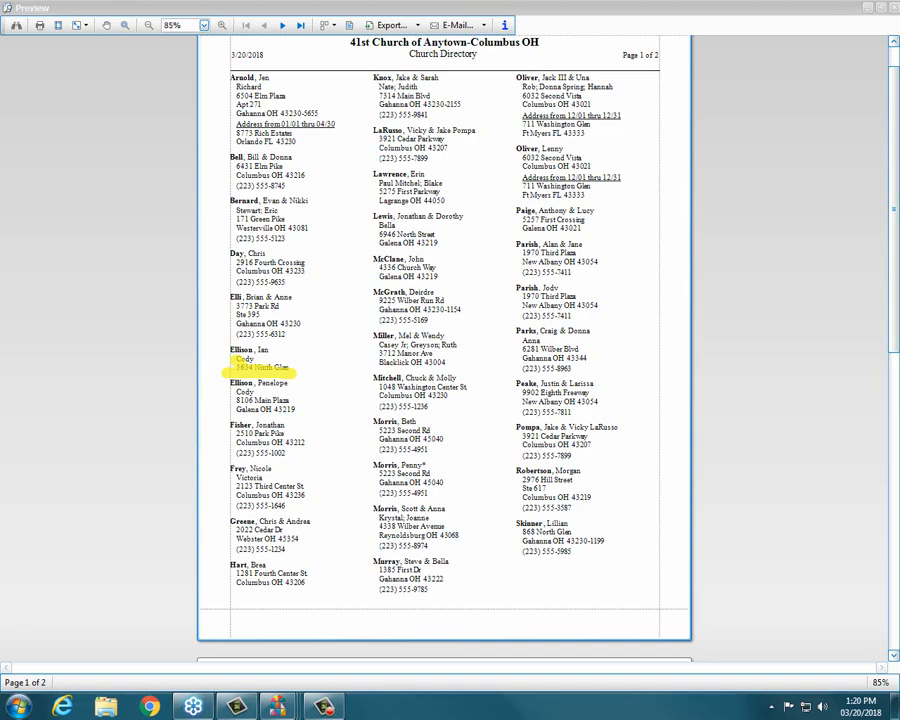
pyautogui.press('Escape')
pyautogui.click(881, 8)
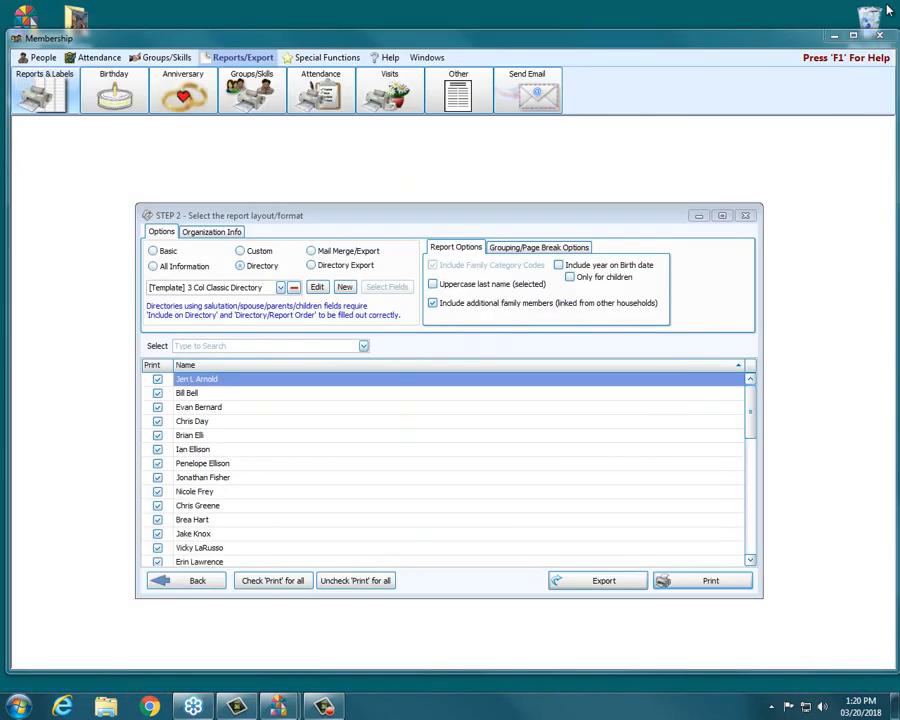
pyautogui.click(745, 215)
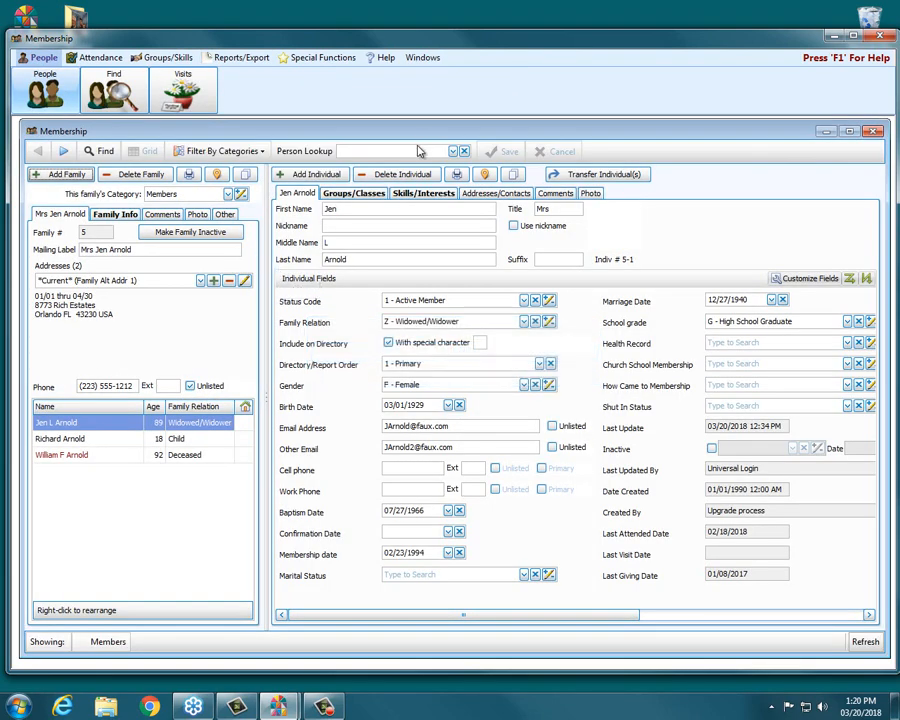
# - Look up the father by first name in the People records and open his record
pyautogui.click(418, 148)
pyautogui.write('ian')
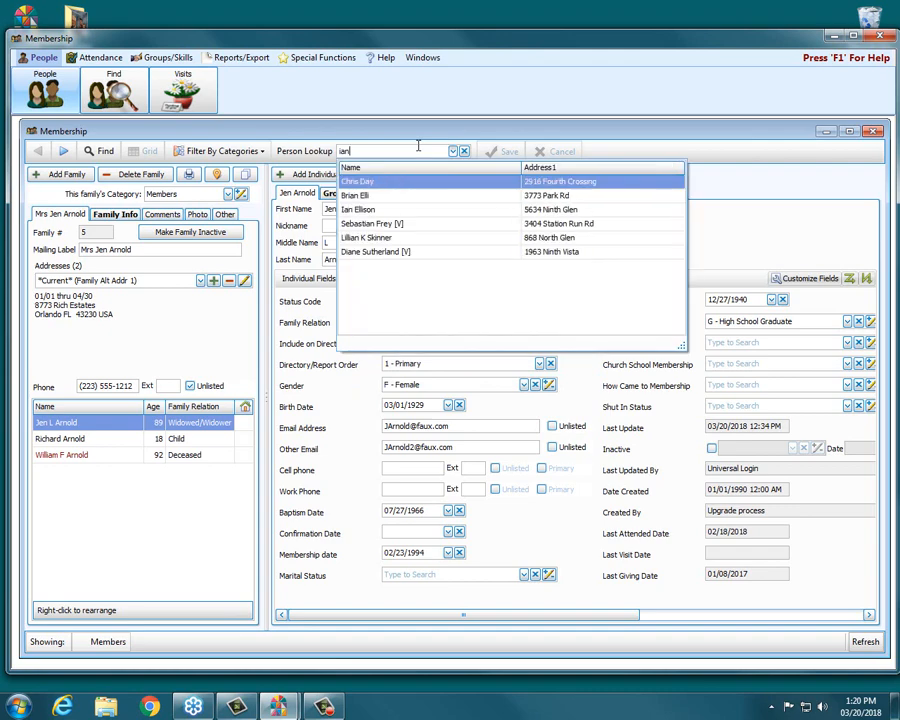
pyautogui.press('Down')
pyautogui.press('Down')
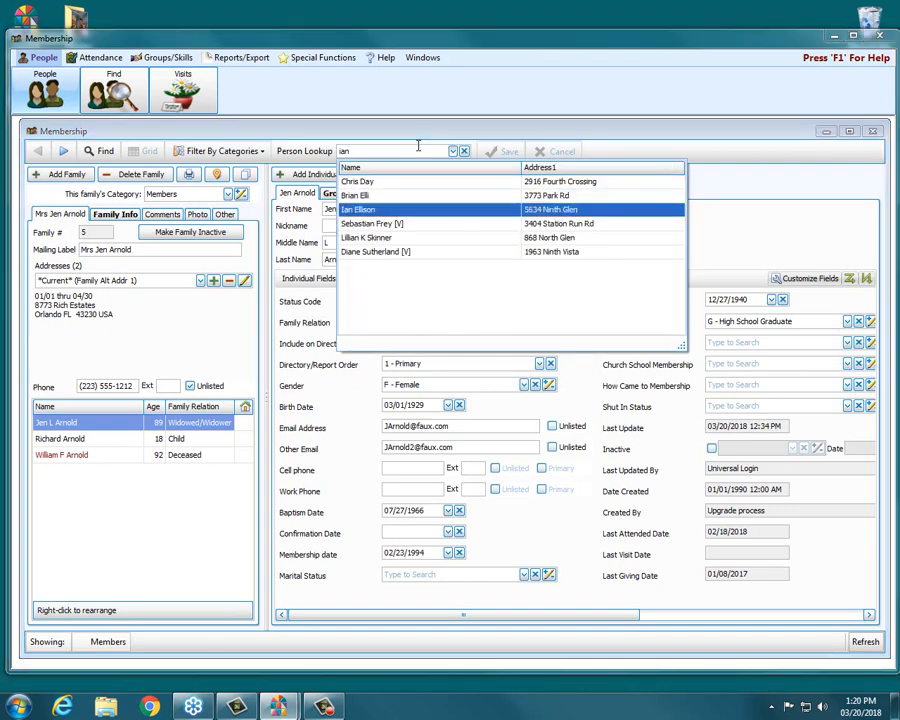
pyautogui.press('Return')
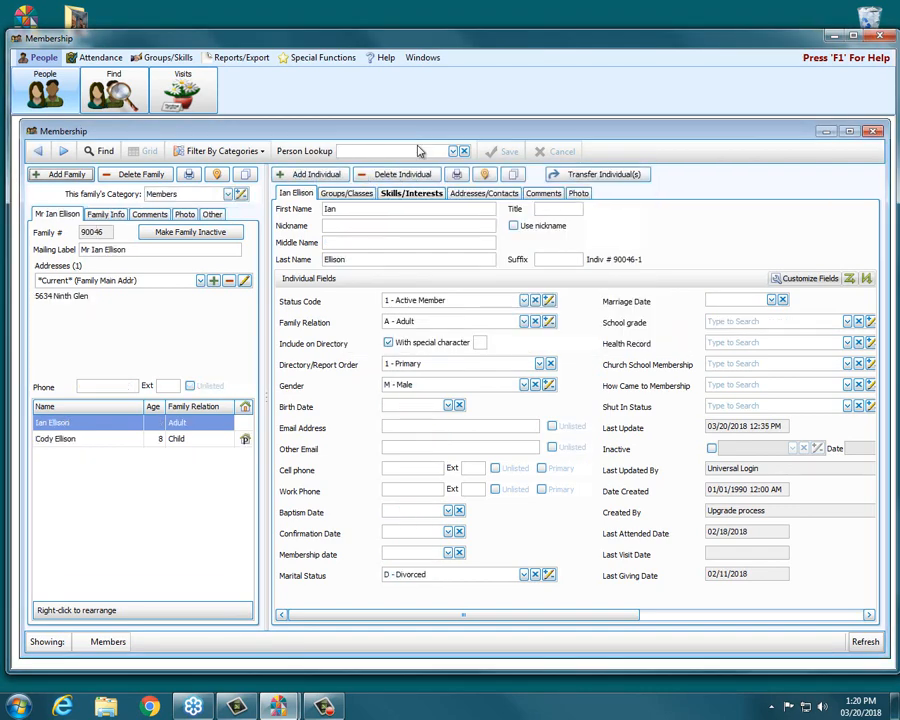
# - Add the zip code to the father's main family address, fill city and state by zip lookup, and save the record
pyautogui.click(246, 281)
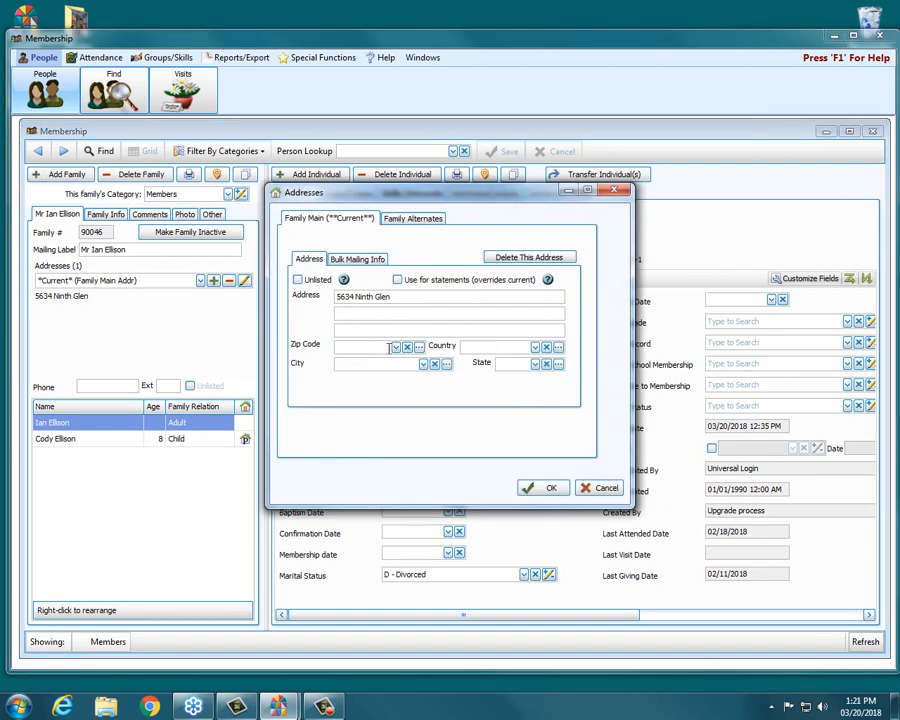
pyautogui.click(389, 347)
pyautogui.write('4')
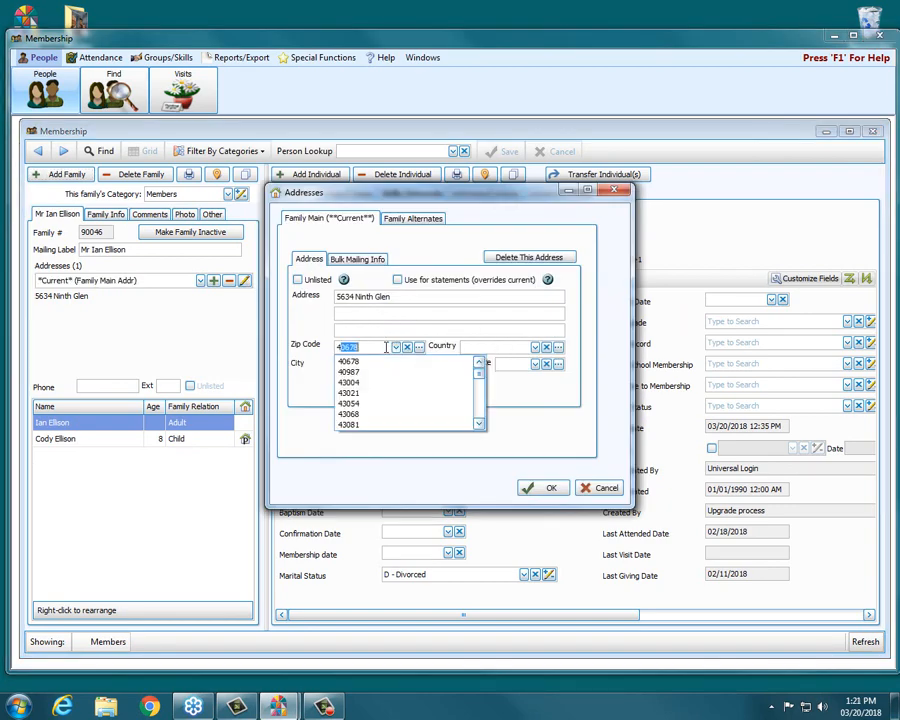
pyautogui.write('0230')
pyautogui.press('Tab')
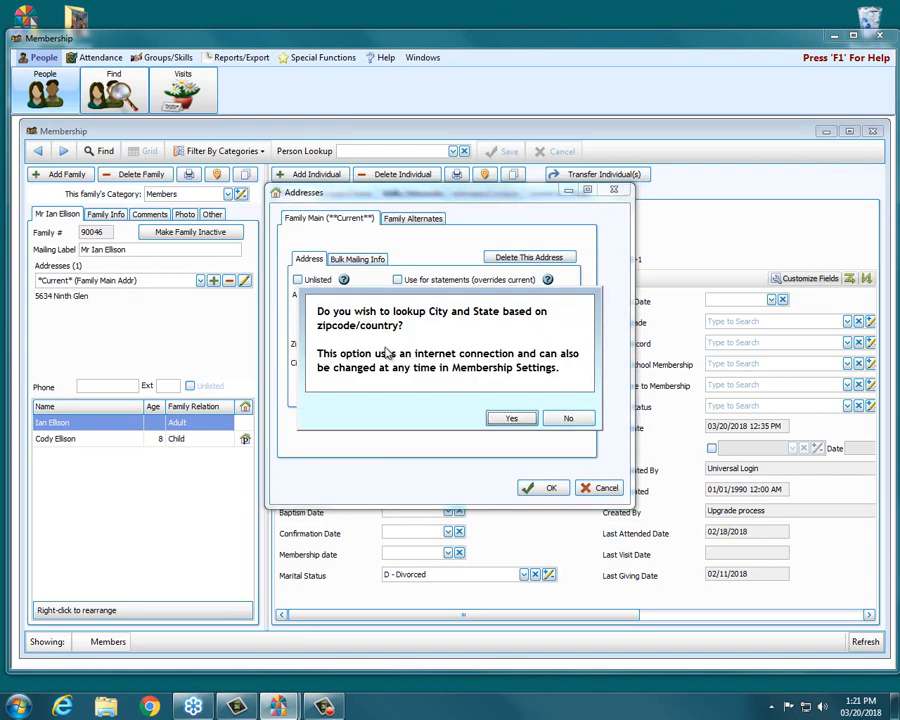
pyautogui.click(512, 418)
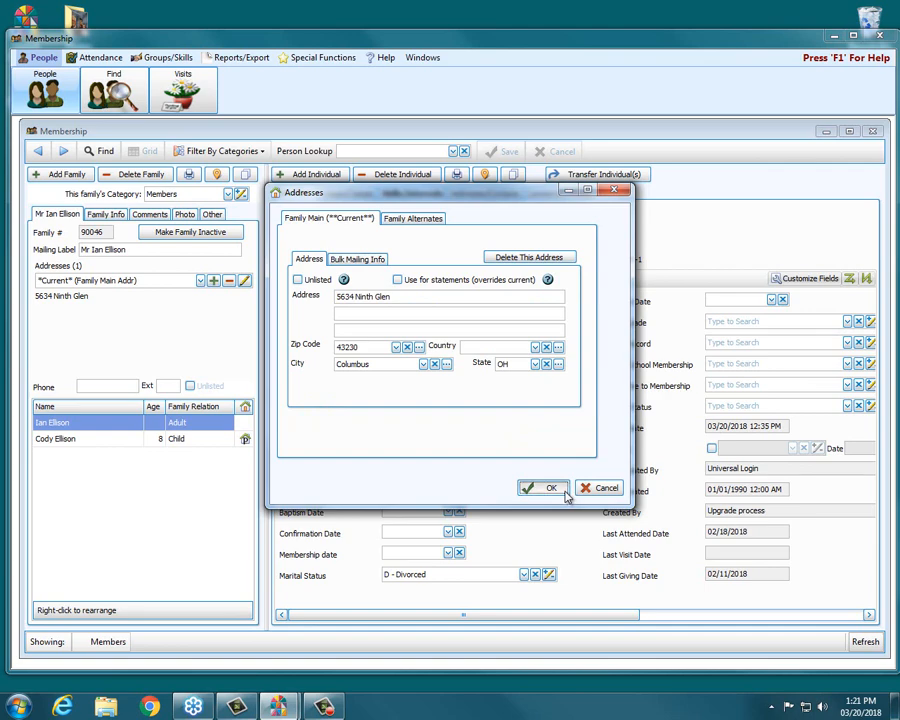
pyautogui.click(549, 488)
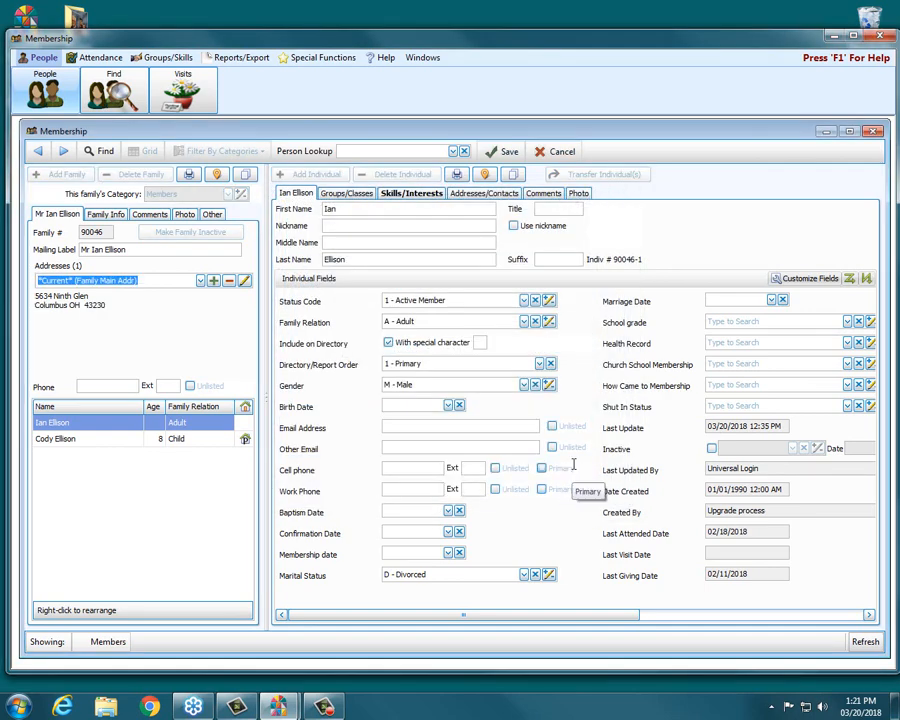
pyautogui.click(509, 152)
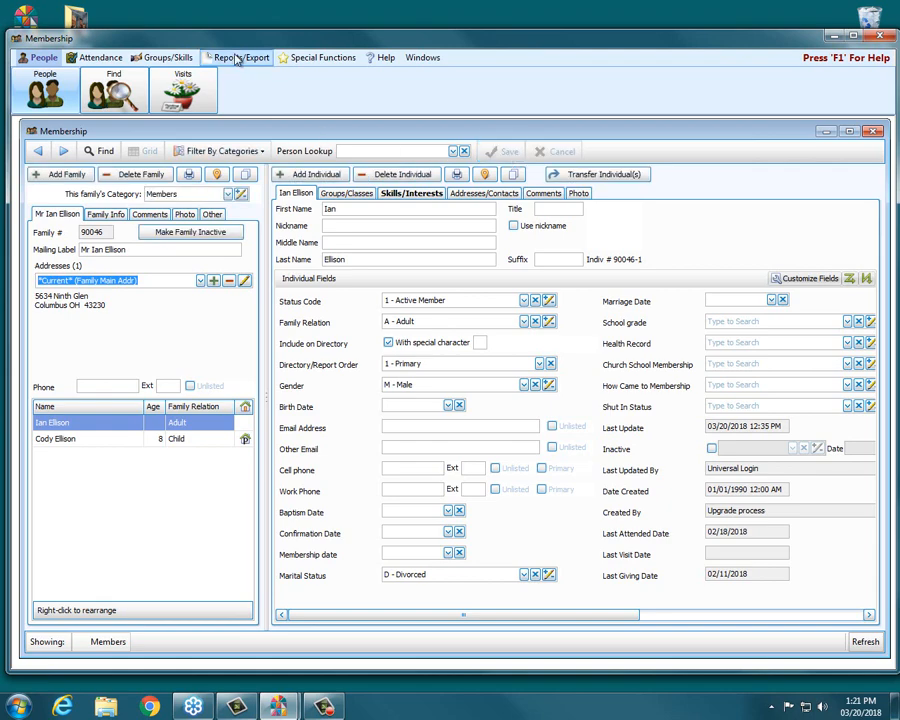
# - Preview the 3 Col Classic Directory report again for Members and Visitors, keeping additional family members included
pyautogui.click(237, 57)
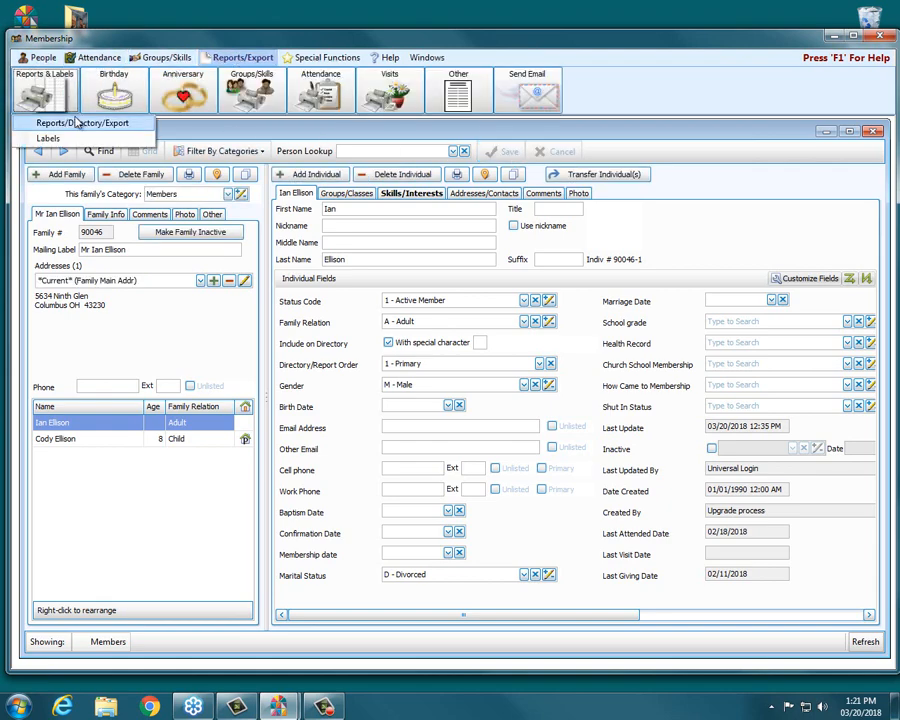
pyautogui.click(78, 121)
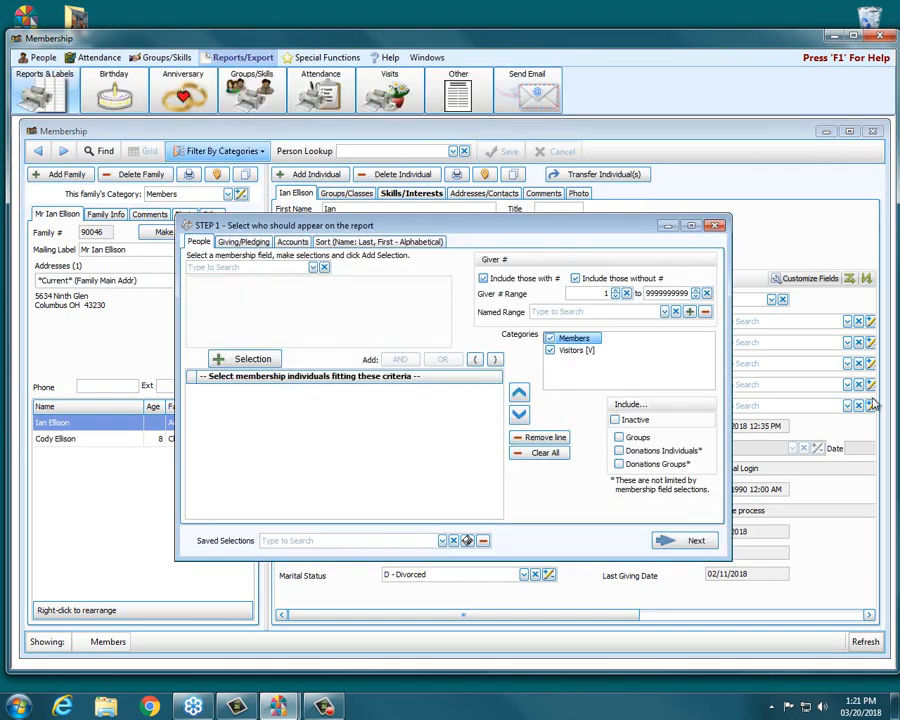
pyautogui.click(697, 542)
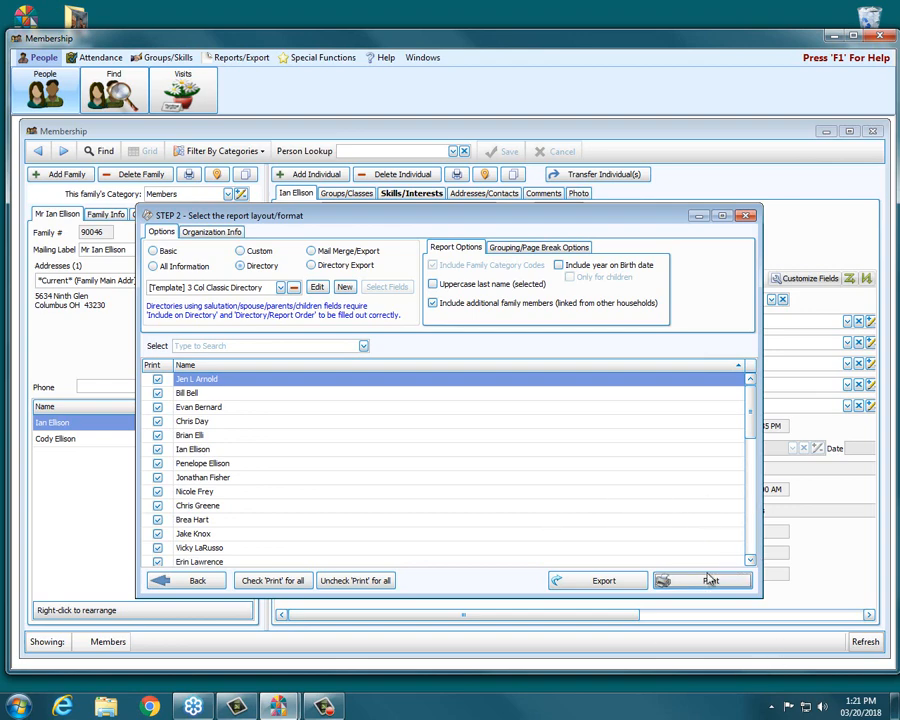
pyautogui.click(708, 580)
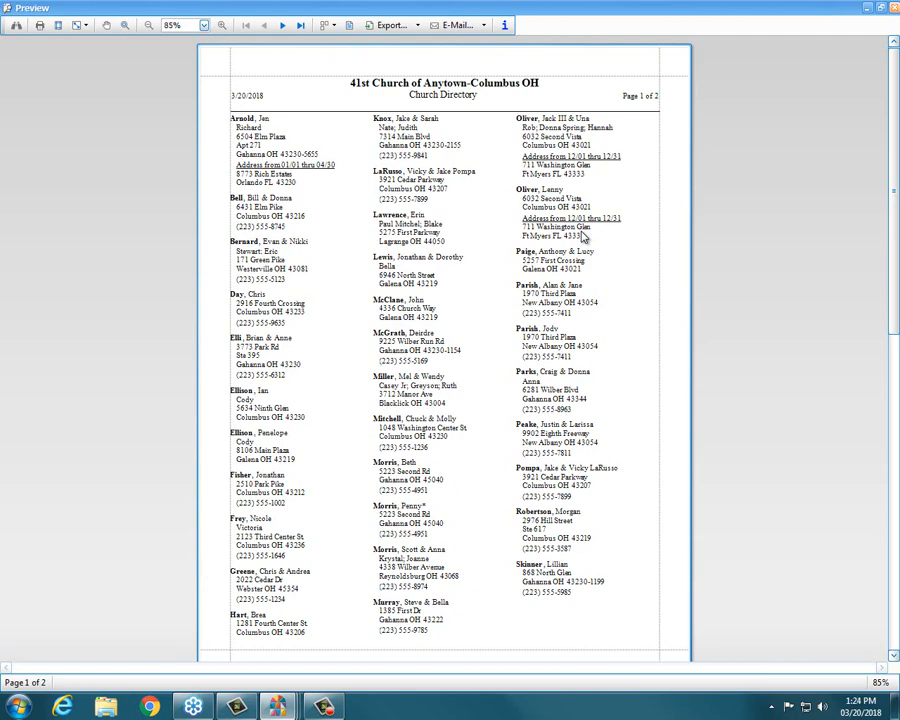
# - Close the directory preview and report setup, then exit the People records and the Membership module
pyautogui.click(894, 8)
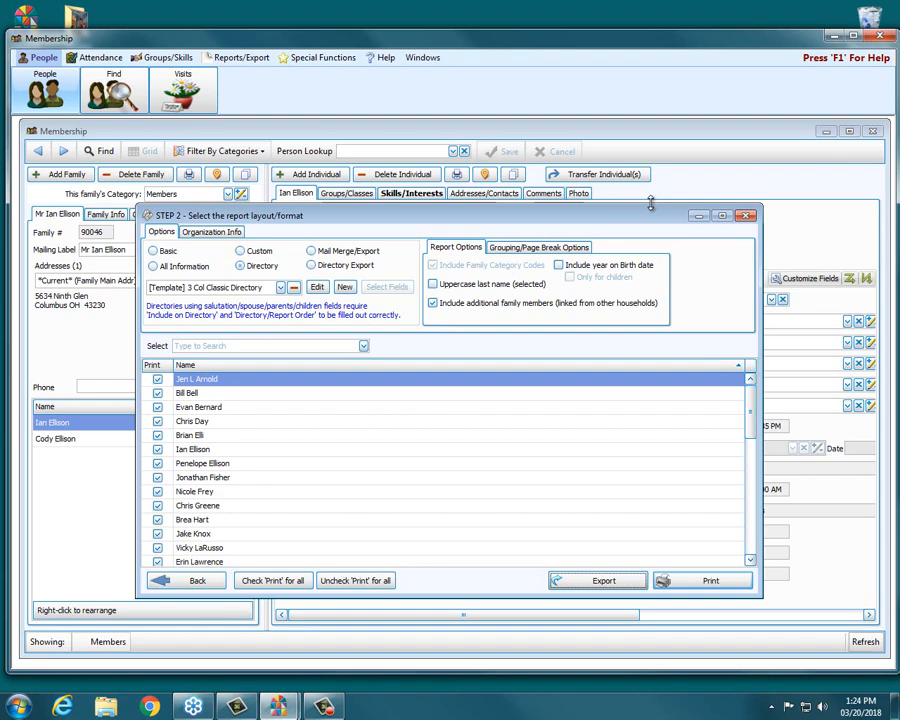
pyautogui.click(746, 216)
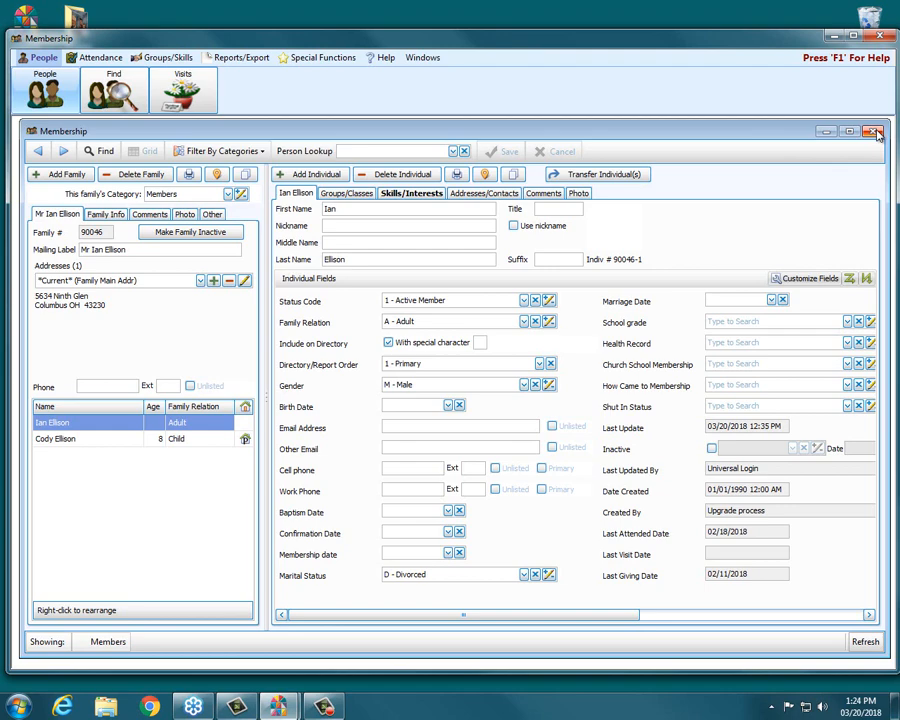
pyautogui.click(873, 132)
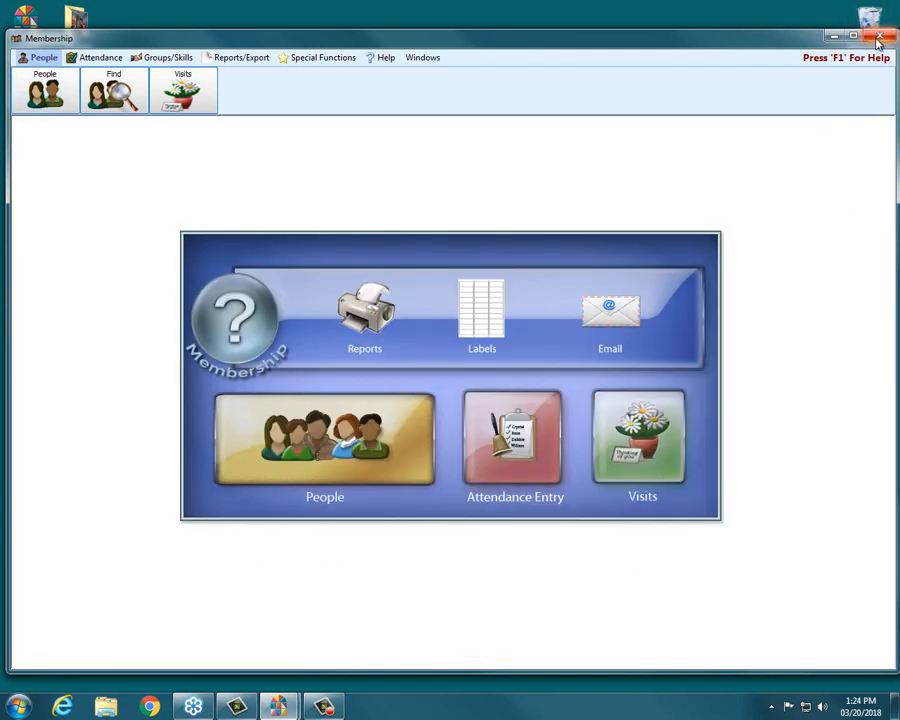
pyautogui.click(877, 42)
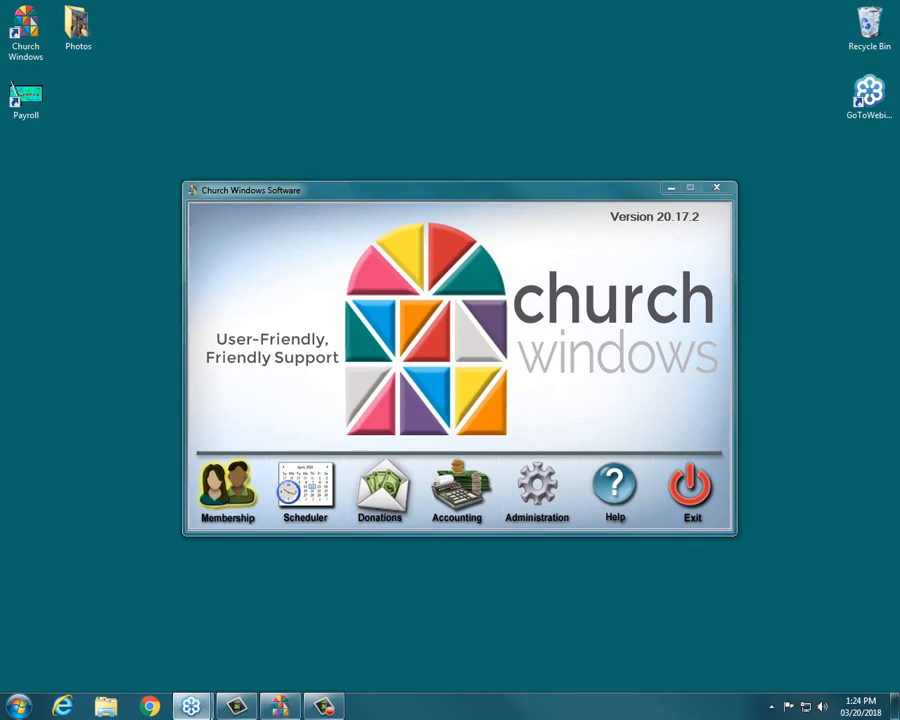
pyautogui.click(498, 384)
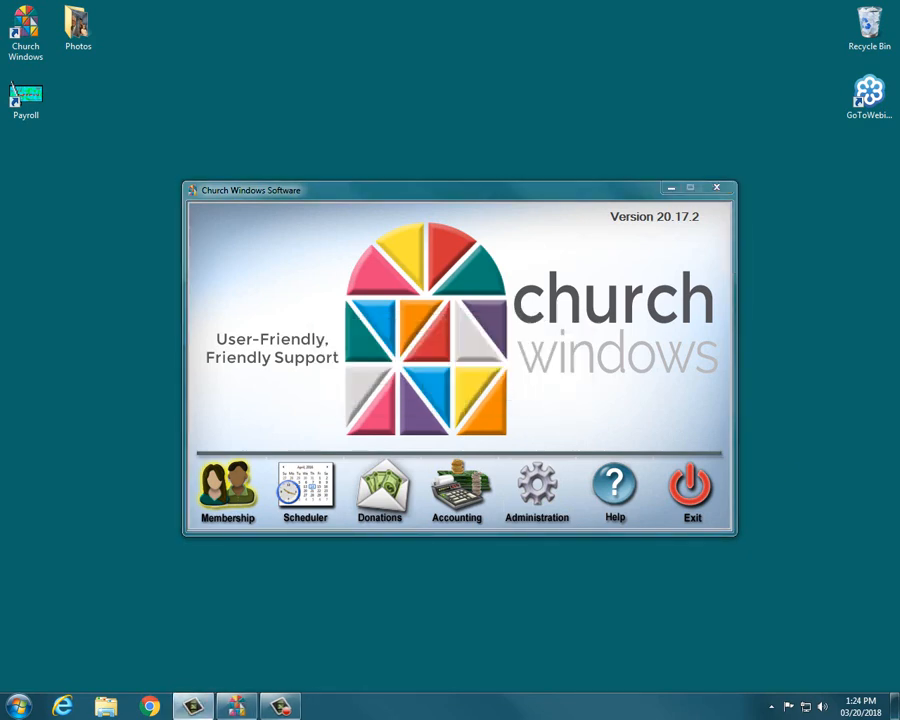